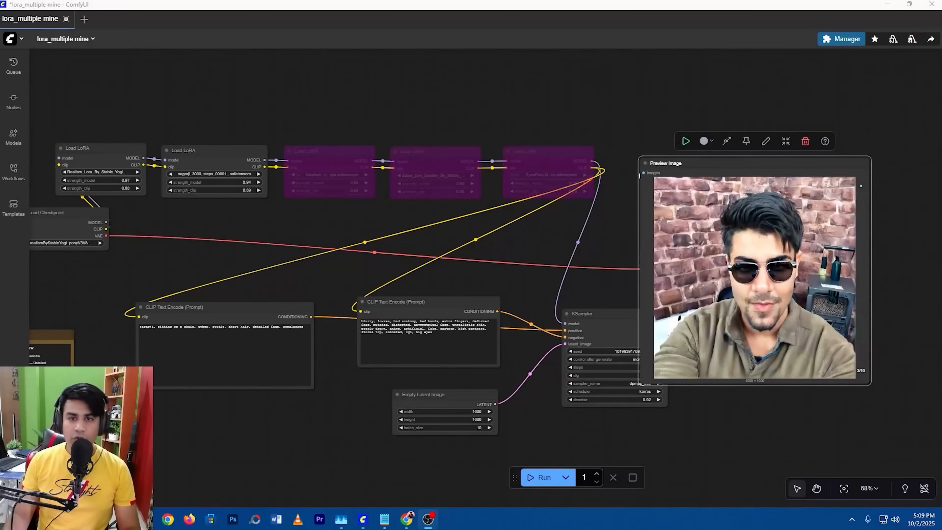
Look over the multi-LoRA workflow and examine the generated portrait in the Preview Image node at close range
scroll(115, 311, "down", 2)
scroll(181, 410, "up", 1)
left_click_drag(181, 411, 267, 423)
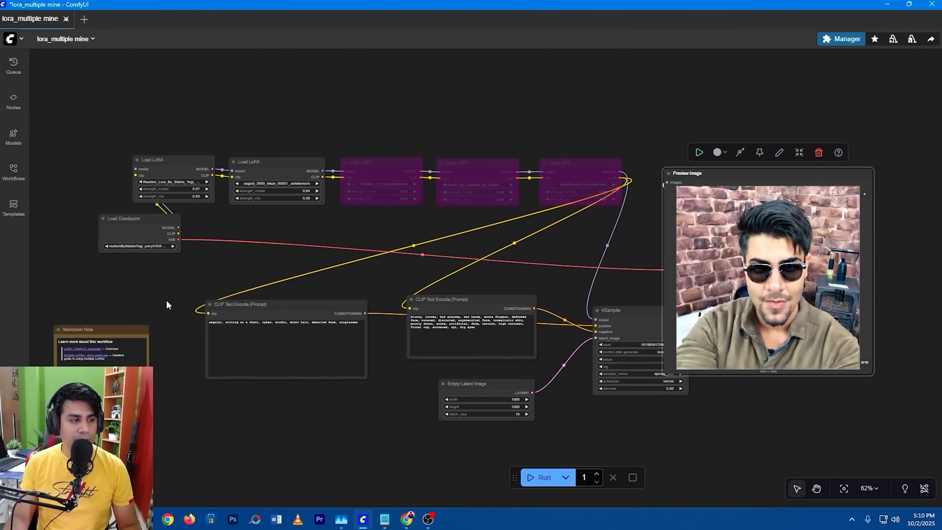
scroll(316, 251, "up", 3)
left_click_drag(354, 285, 284, 258)
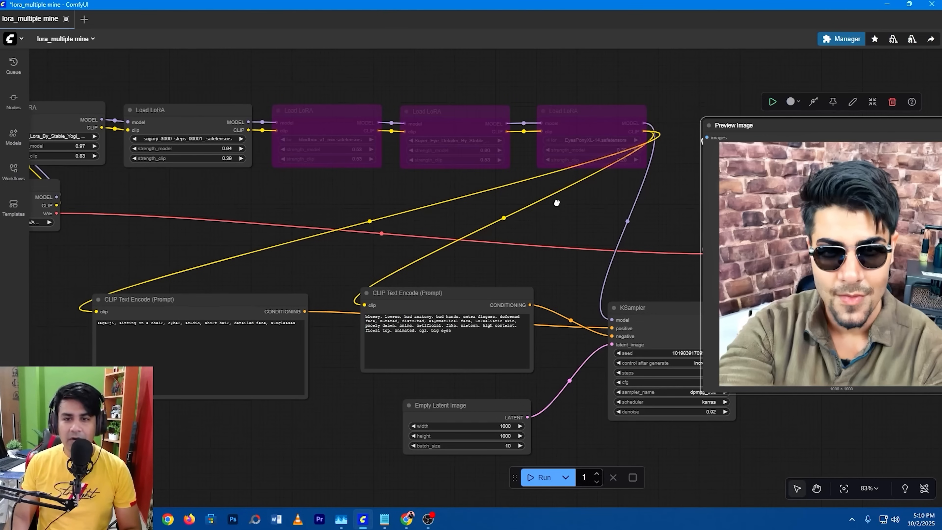
left_click_drag(557, 202, 238, 208)
scroll(584, 260, "up", 5)
scroll(529, 270, "up", 4)
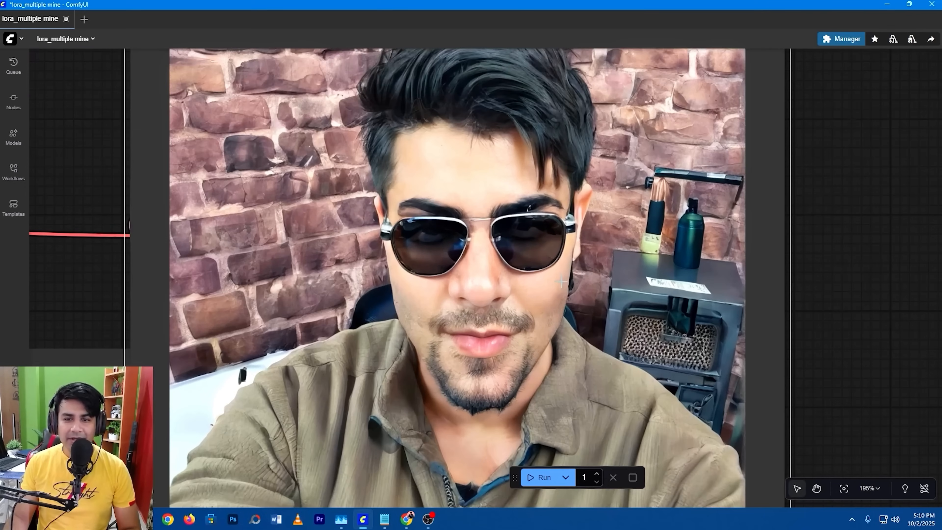
scroll(526, 184, "up", 2)
scroll(553, 184, "down", 2)
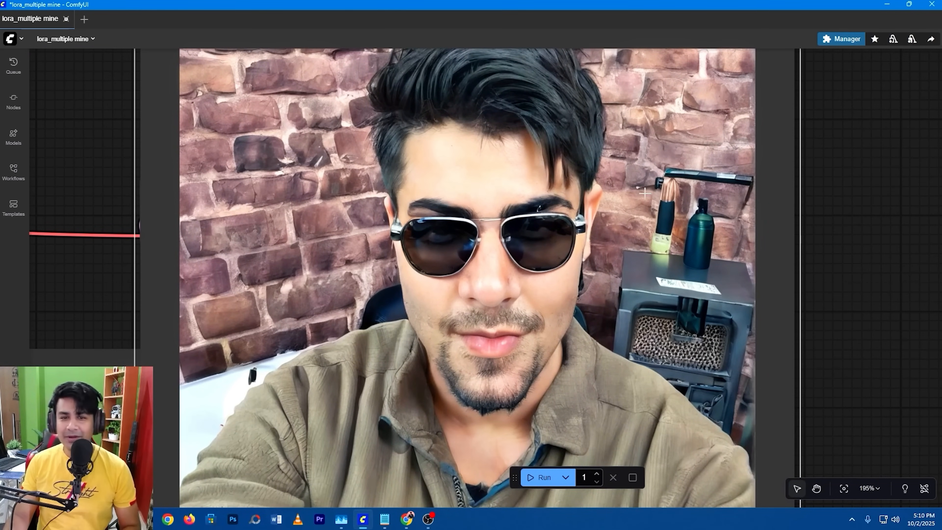
scroll(645, 193, "down", 5)
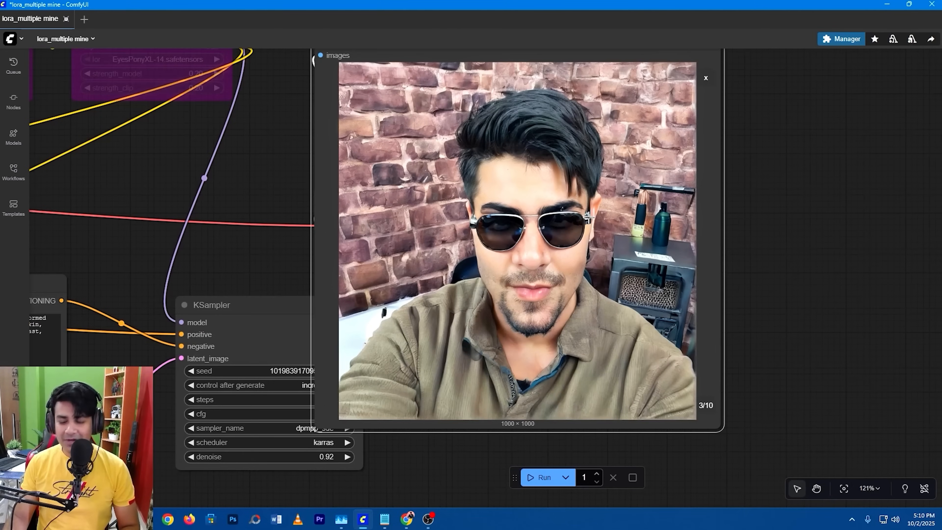
Browse the other images of the generated batch in the Preview Image node, ending on image 9 of 10
key("Right")
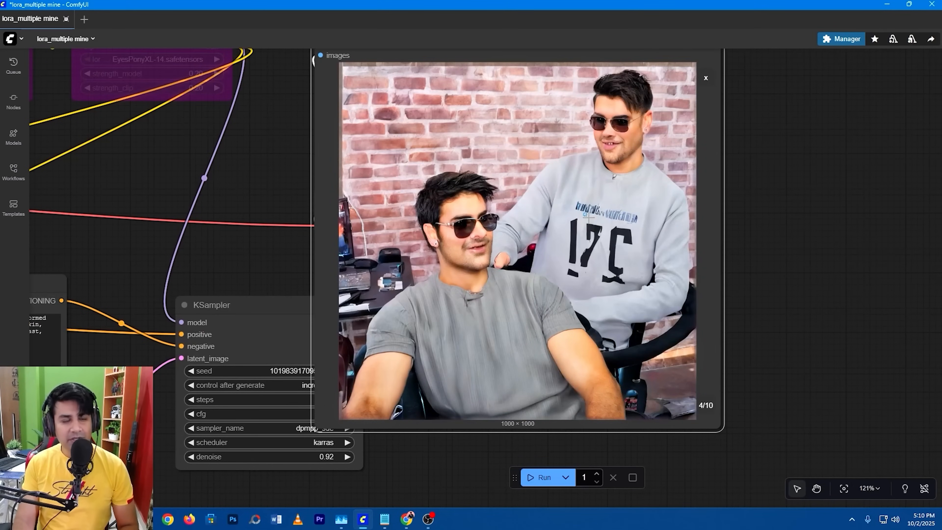
key("Right")
key("Right")
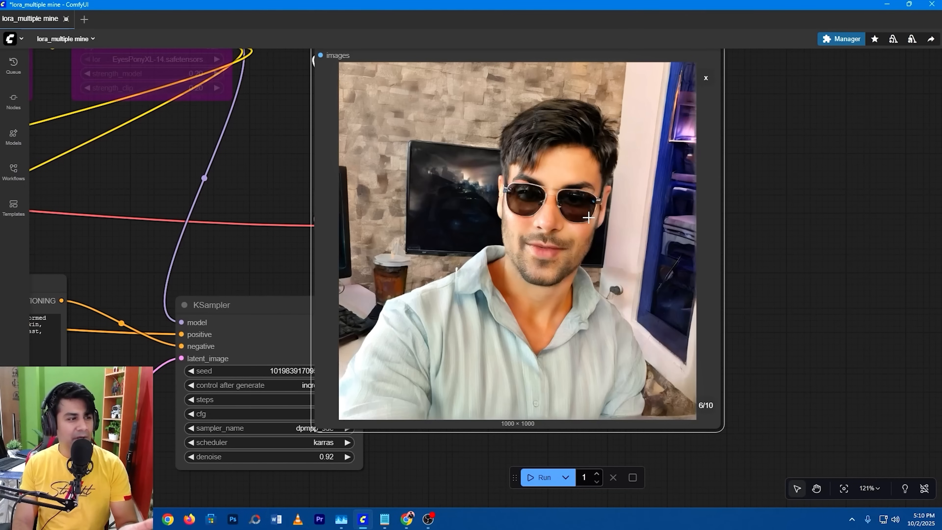
key("Right")
key("Right")
key("Right")
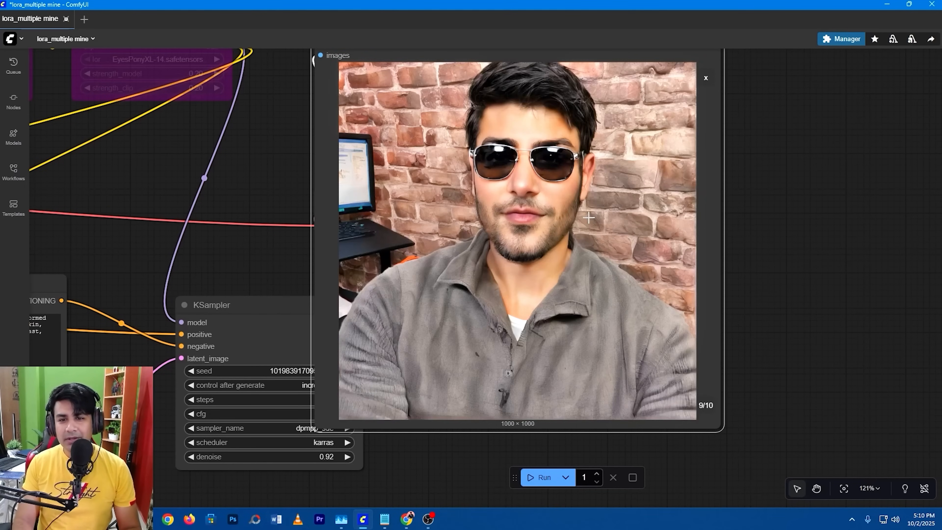
key("Right")
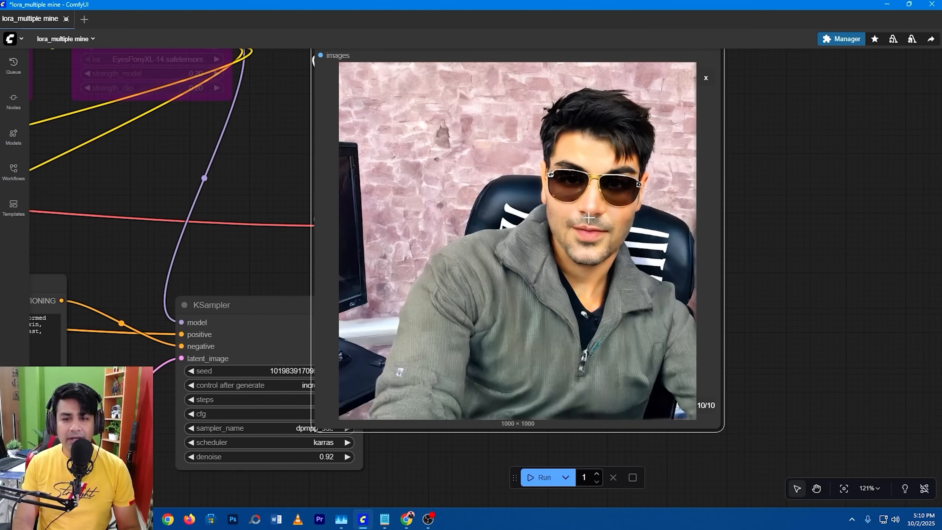
key("Right")
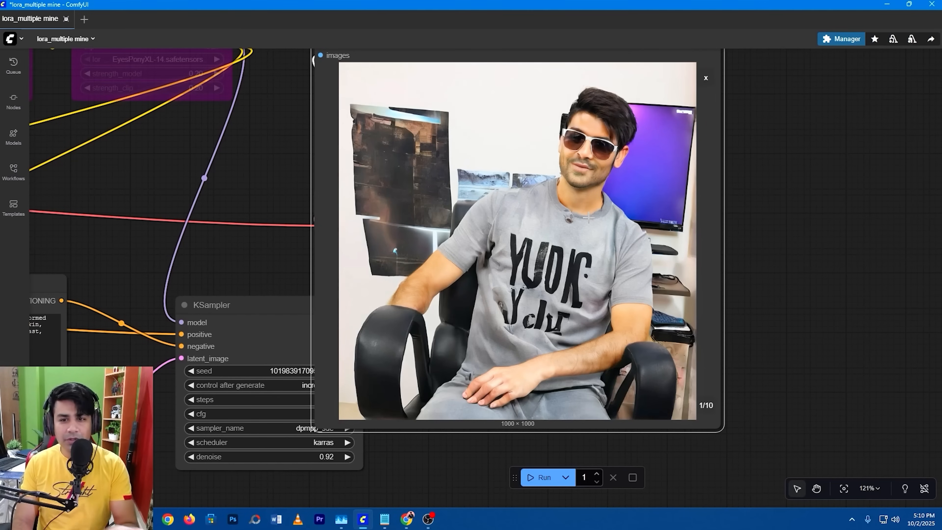
key("Right")
key("Right")
key("Right")
key("Left")
key("Left")
key("Left")
key("Left")
key("Left")
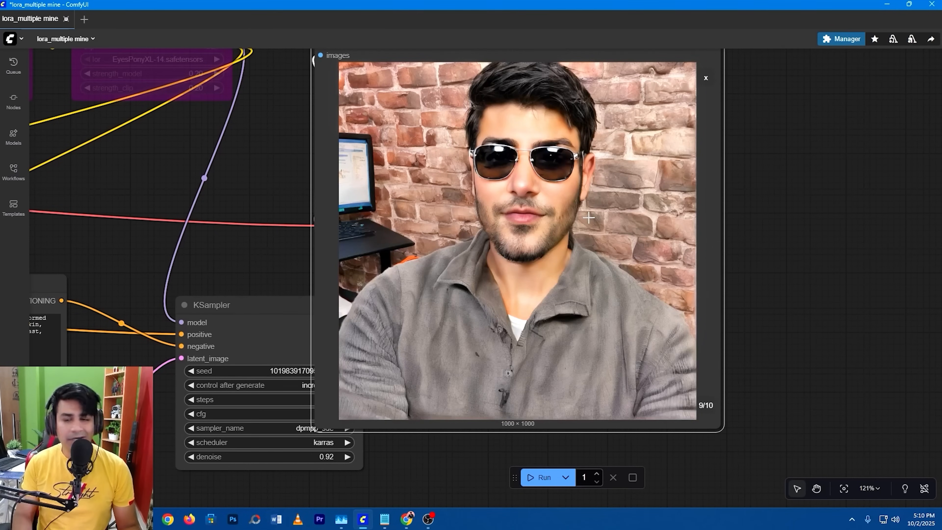
Move the Load Checkpoint node farther left of the first Load LoRA node so their connecting links are exposed
scroll(683, 178, "down", 4)
left_click_drag(677, 400, 940, 420)
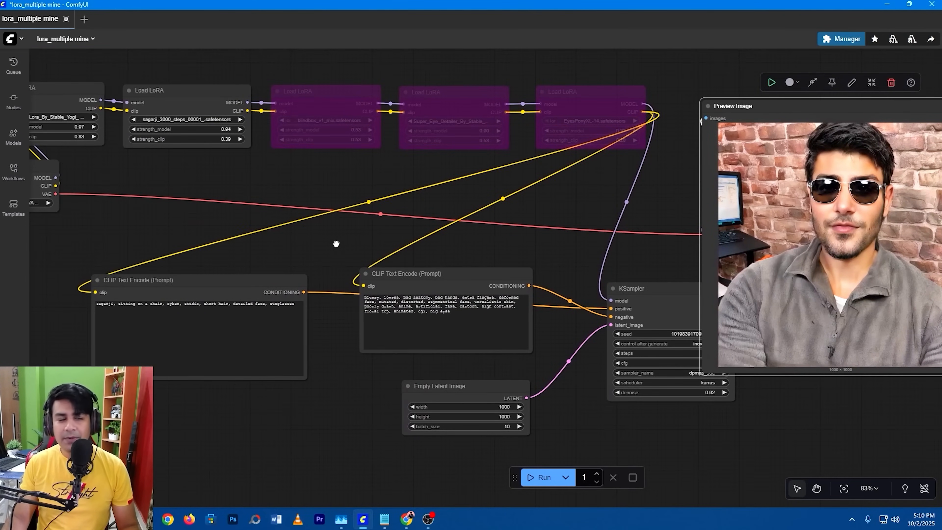
left_click_drag(335, 243, 444, 262)
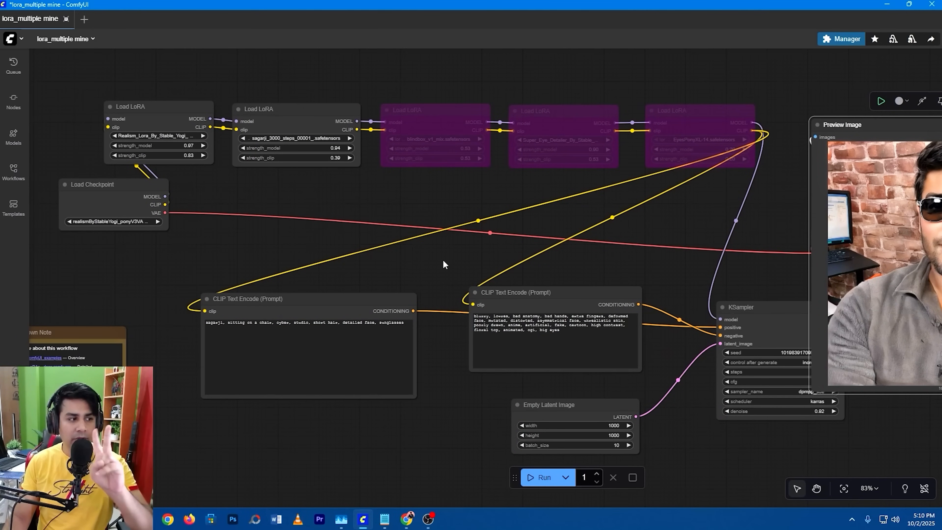
scroll(310, 192, "up", 4)
left_click_drag(314, 191, 445, 229)
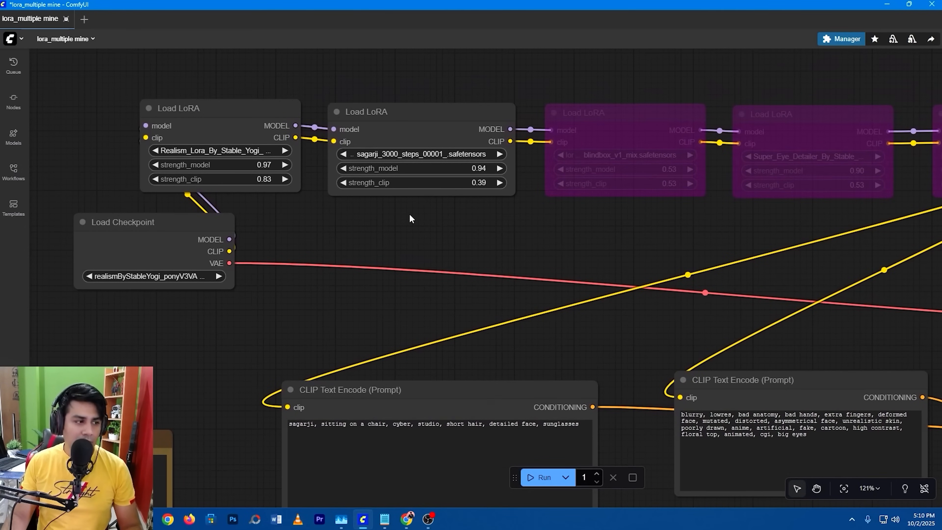
left_click_drag(426, 214, 616, 176)
left_click_drag(298, 188, 203, 192)
left_click_drag(427, 204, 245, 274)
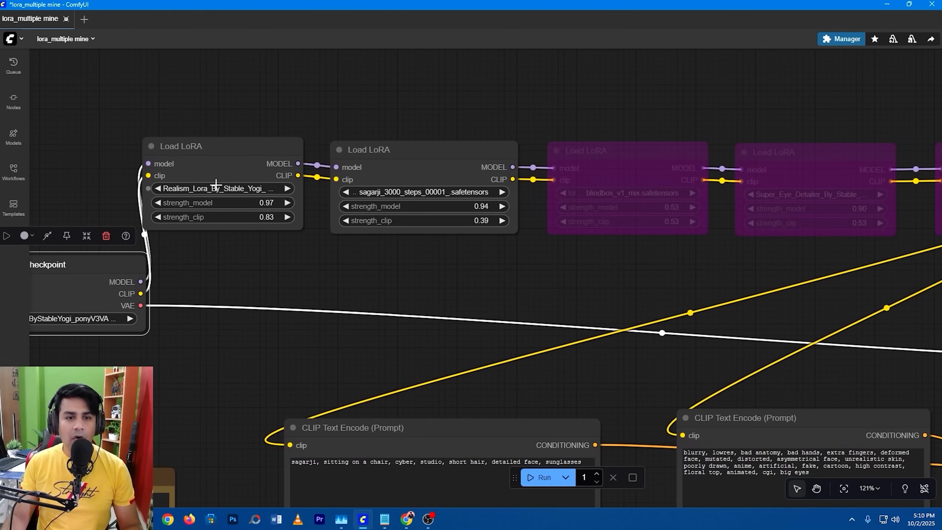
Examine the chained Load LoRA nodes, their strengths and bypassed LoRAs, and their connection back to the Load Checkpoint node
left_click_drag(399, 251, 173, 258)
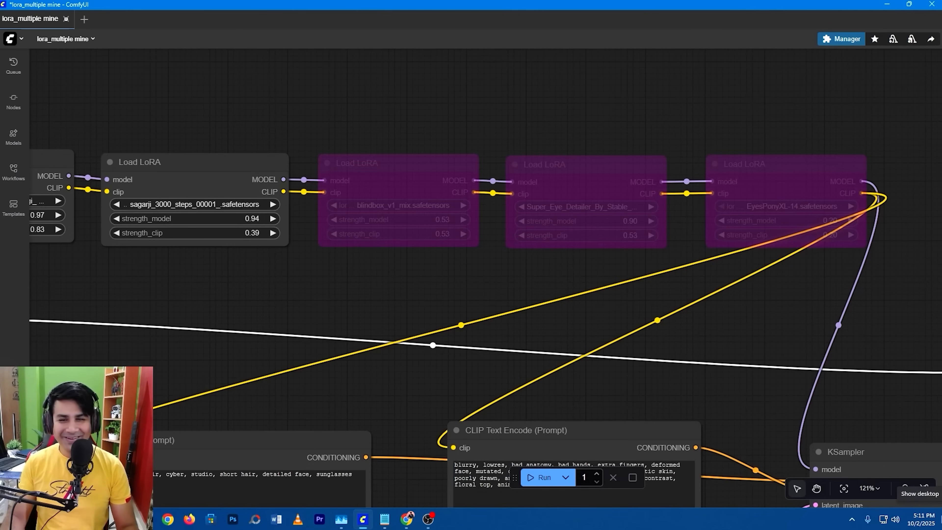
left_click_drag(232, 274, 249, 280)
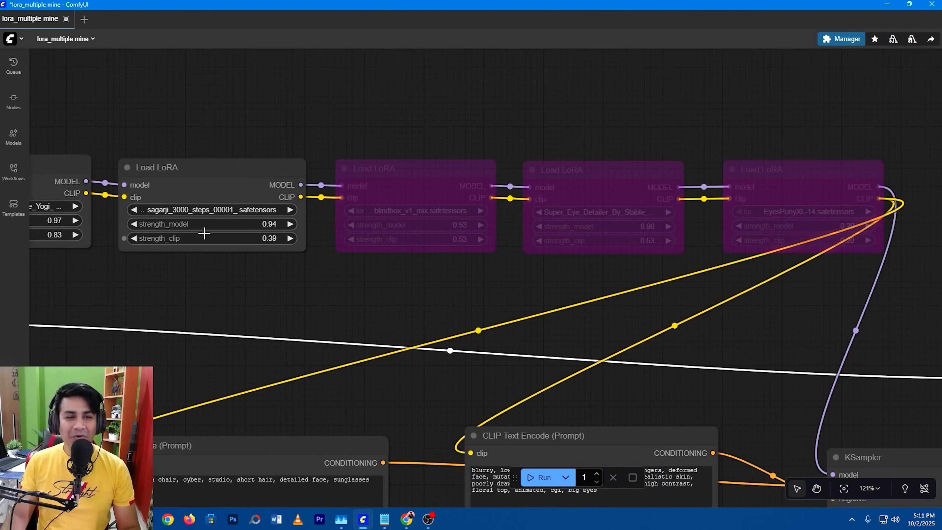
scroll(204, 234, "up", 3)
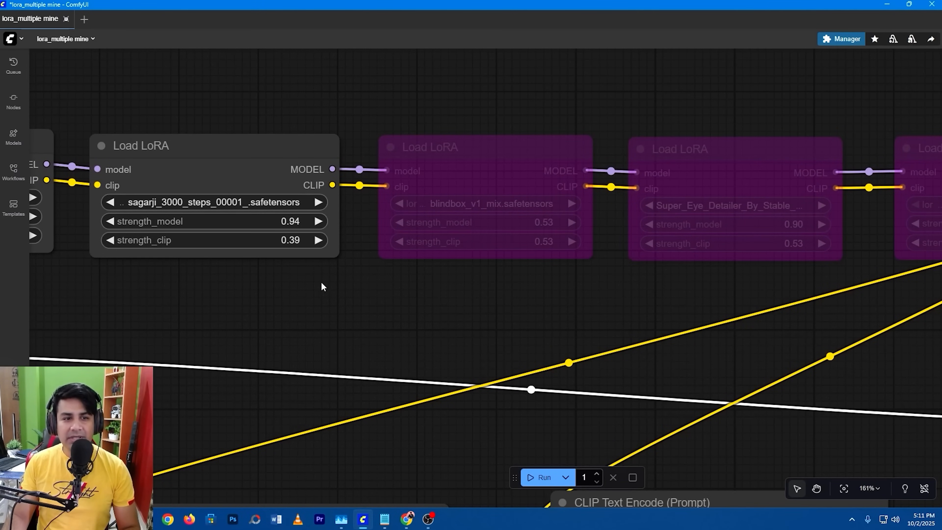
scroll(314, 283, "down", 6)
left_click_drag(200, 341, 467, 257)
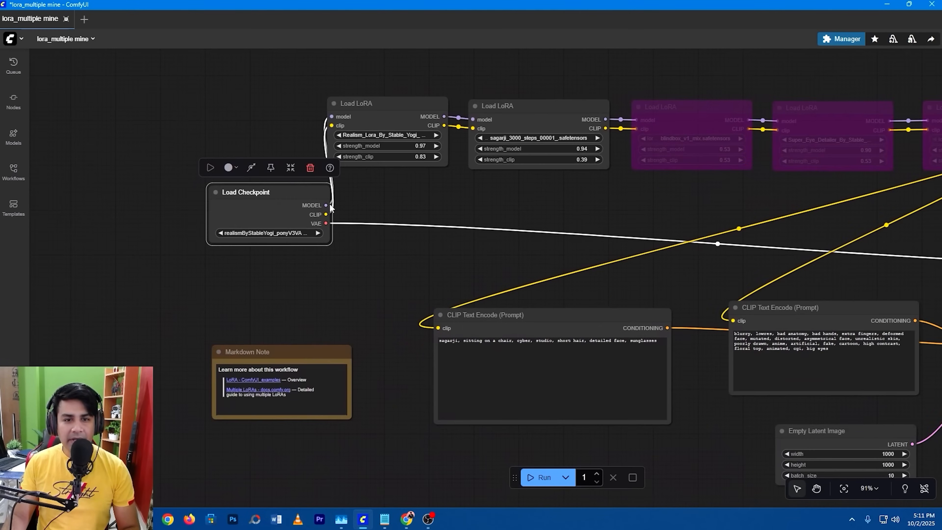
scroll(338, 206, "up", 3)
left_click_drag(373, 195, 226, 224)
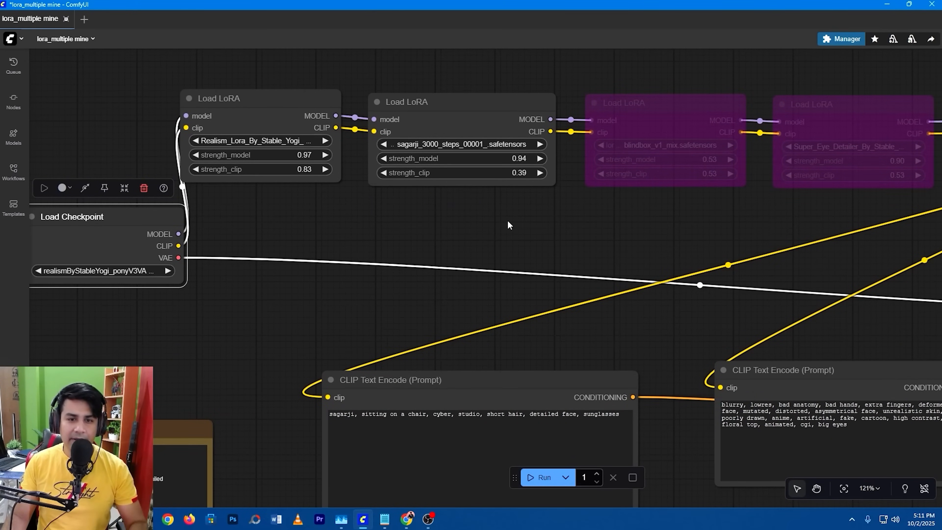
scroll(482, 211, "down", 3)
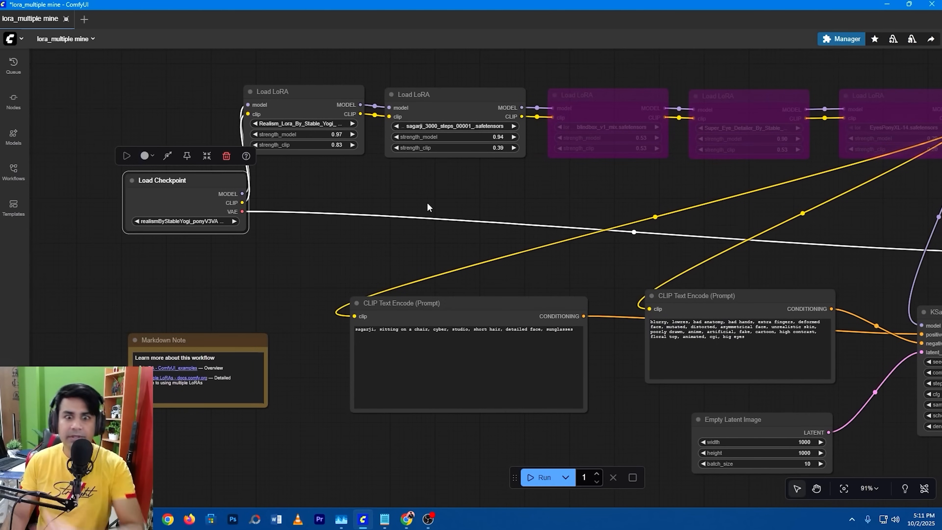
Move the Preview Image node clear of the KSampler node so the sampler settings are uncovered
left_click_drag(300, 234, 212, 214)
left_click_drag(769, 204, 320, 195)
left_click_drag(601, 91, 742, 143)
Review the KSampler settings and the Empty Latent Image size and batch settings
left_click_drag(576, 293, 648, 176)
scroll(524, 249, "up", 6)
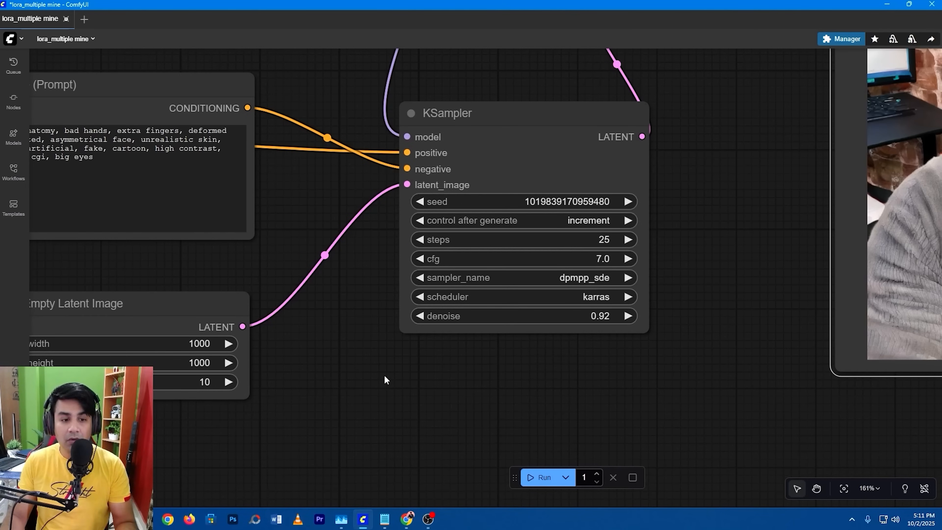
left_click_drag(385, 375, 428, 369)
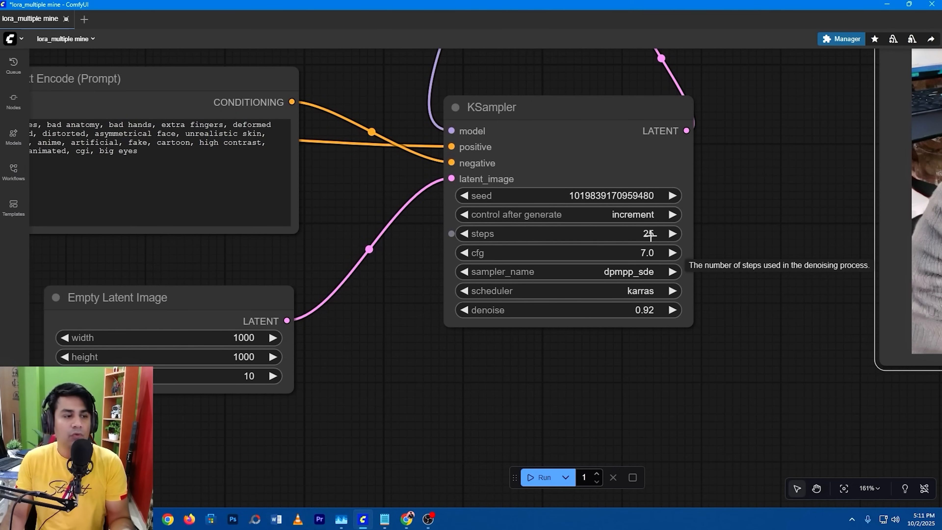
left_click_drag(555, 356, 590, 357)
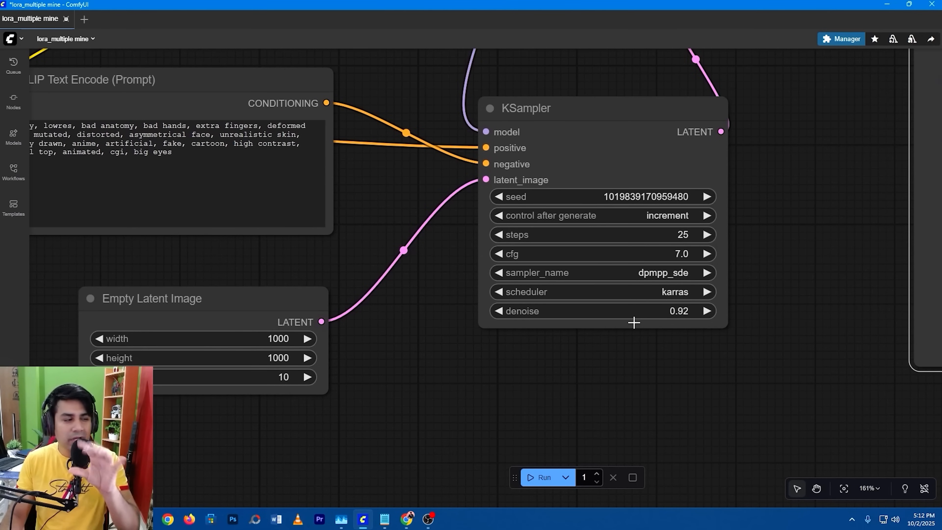
left_click_drag(552, 337, 618, 312)
left_click_drag(432, 407, 774, 359)
left_click_drag(523, 386, 500, 330)
scroll(360, 325, "up", 4)
scroll(360, 309, "down", 6)
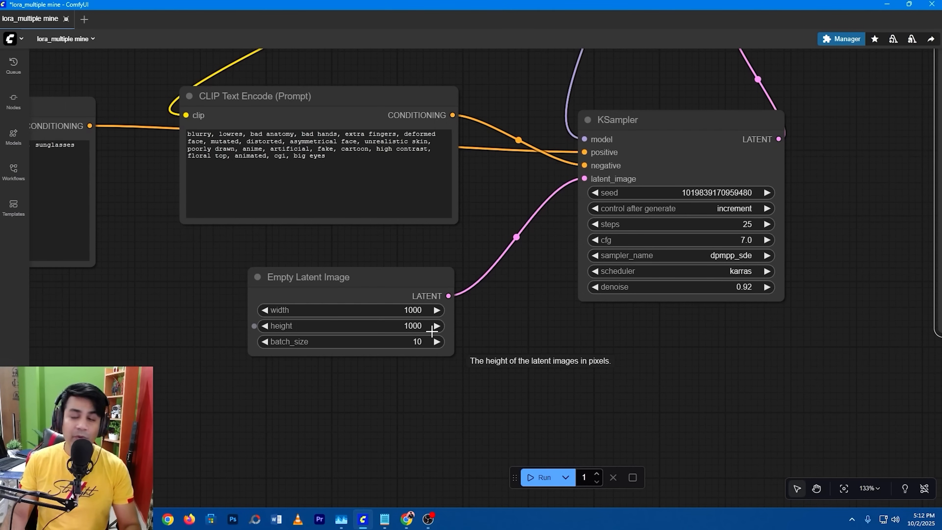
Review the positive and negative prompt texts and inspect the second Load LoRA node's model file and strengths
left_click_drag(342, 369, 582, 377)
left_click_drag(408, 343, 578, 375)
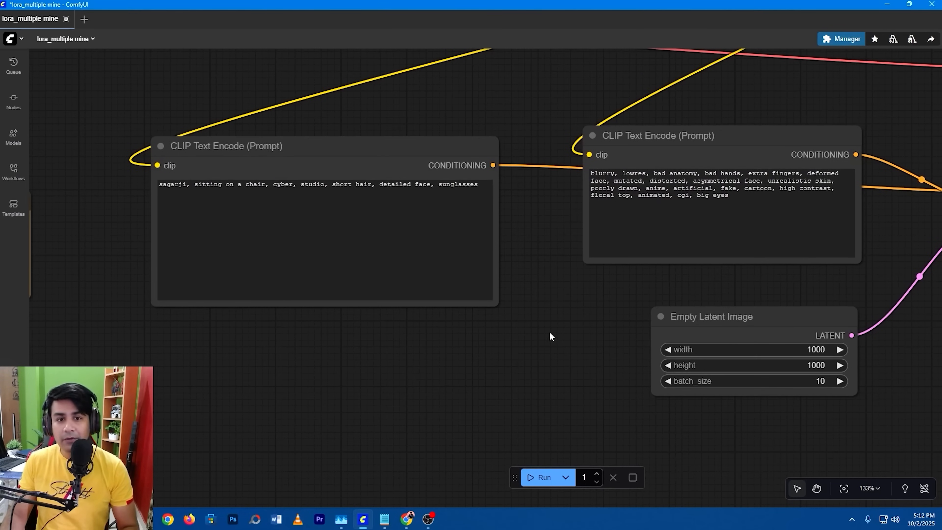
scroll(308, 378, "down", 3)
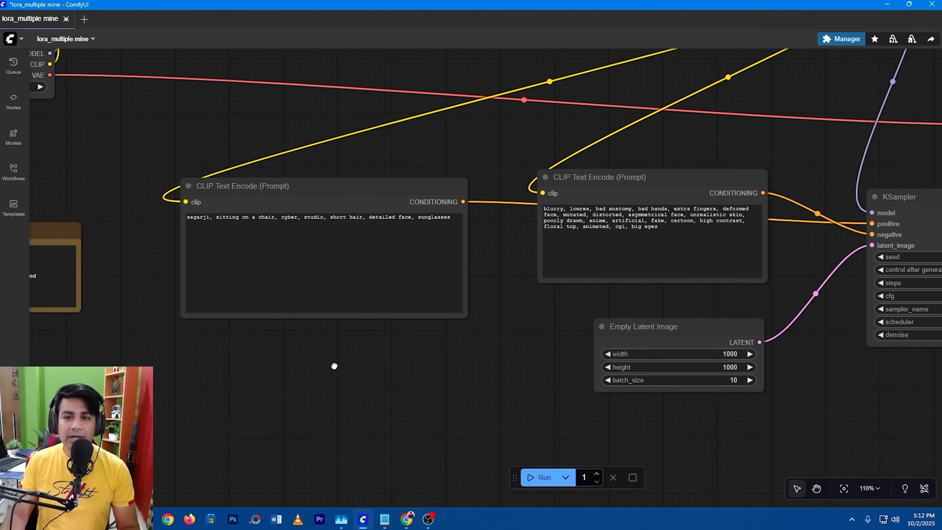
left_click_drag(332, 366, 219, 377)
scroll(575, 365, "down", 1)
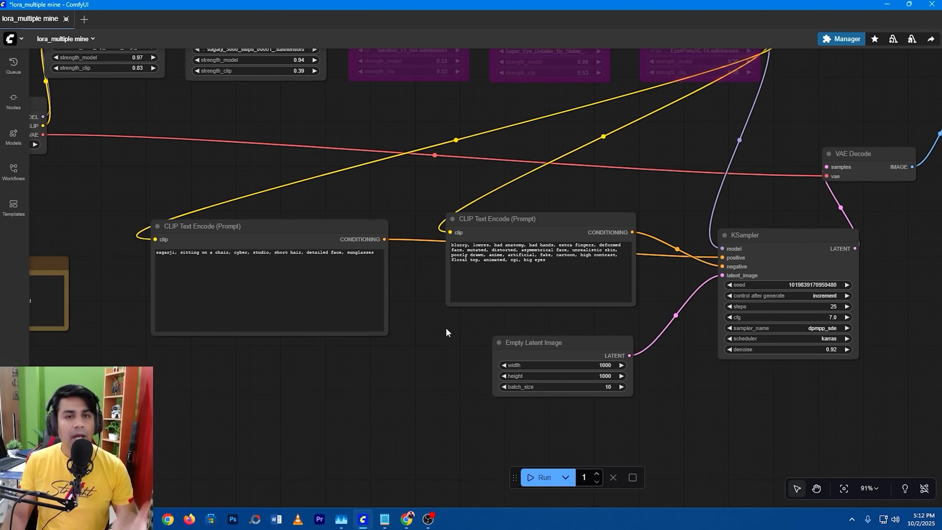
scroll(251, 306, "up", 8)
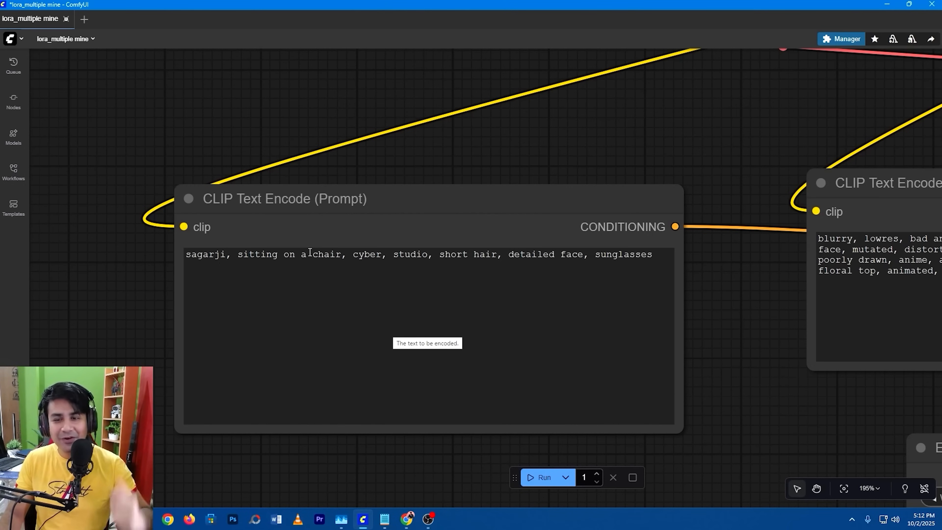
scroll(308, 253, "down", 3)
scroll(383, 221, "up", 3)
scroll(249, 295, "down", 5)
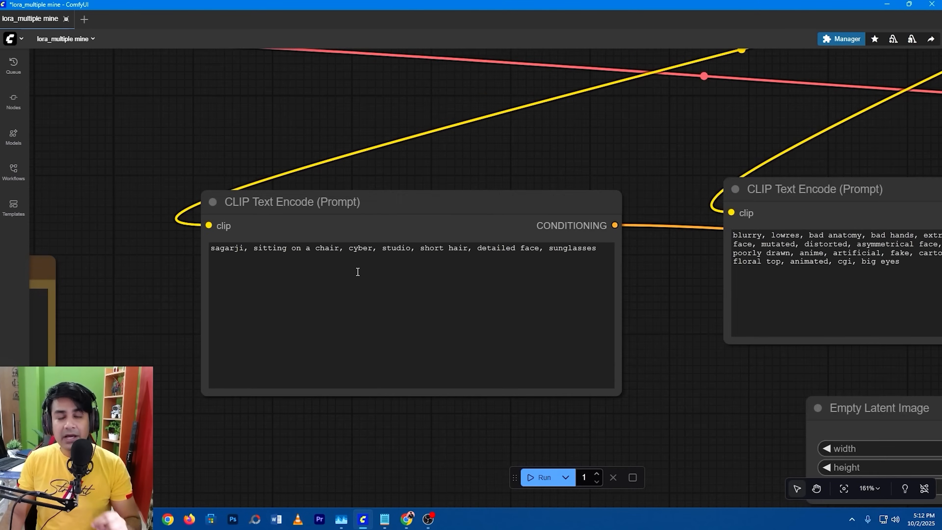
left_click_drag(505, 194, 510, 315)
scroll(337, 227, "up", 9)
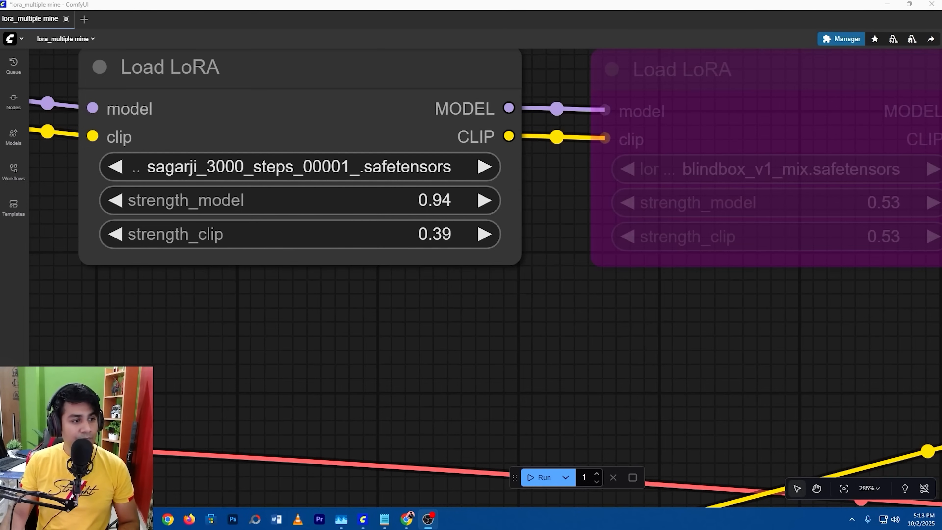
Switch to the My Images folder in File Explorer, view the first training photo, and close it
key("alt+Tab")
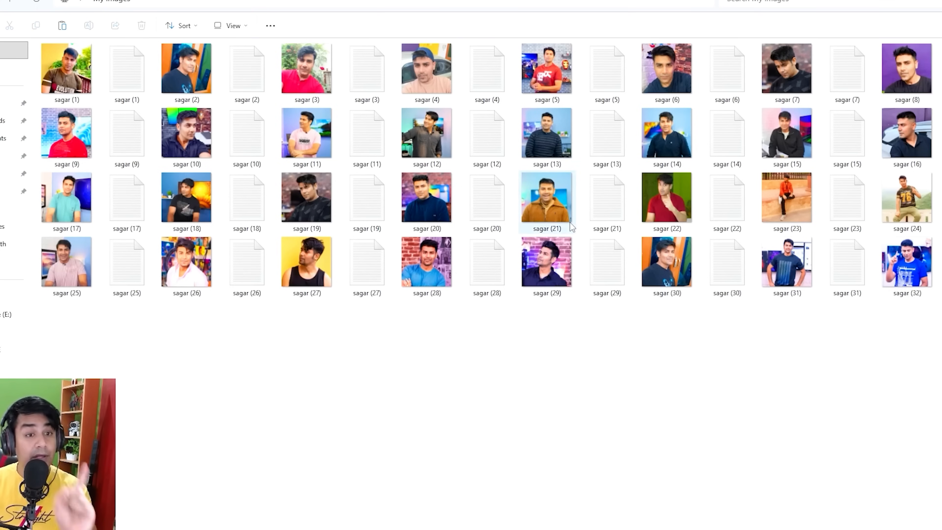
double_click(73, 78)
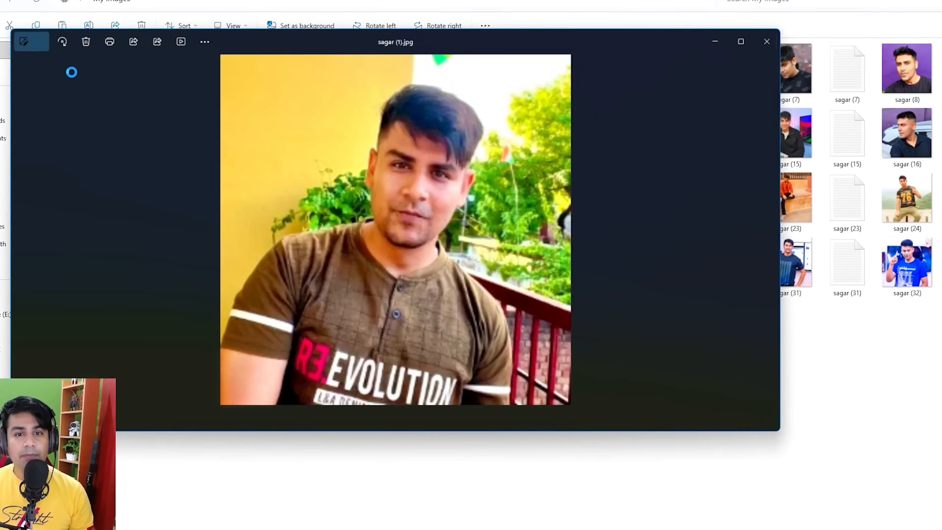
left_click(775, 37)
Open the first photo's caption text file and highlight part of its description after the trigger word
left_click(134, 97)
double_click(134, 98)
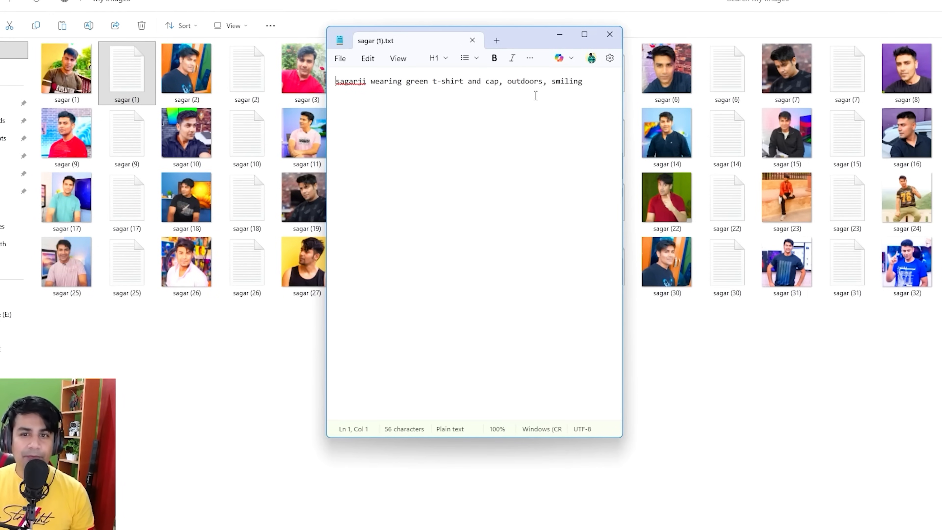
left_click_drag(494, 85, 505, 88)
left_click(512, 84)
key("shift+End")
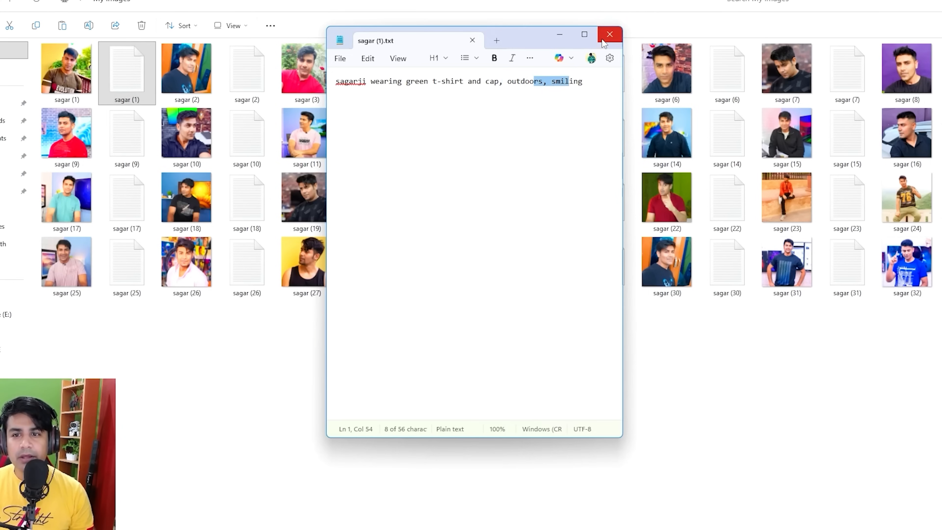
Close the first photo's caption file, view the third photo's caption file, and close it
left_click(609, 35)
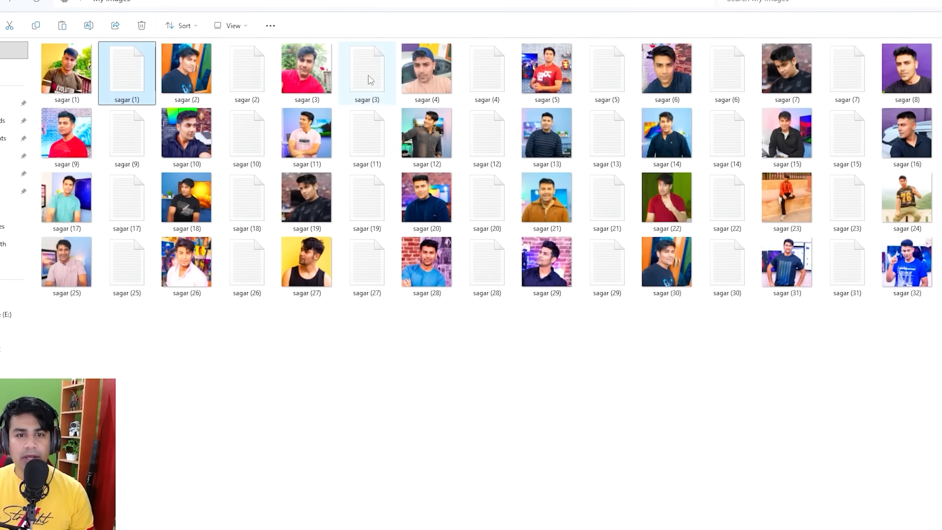
left_click(356, 78)
double_click(356, 77)
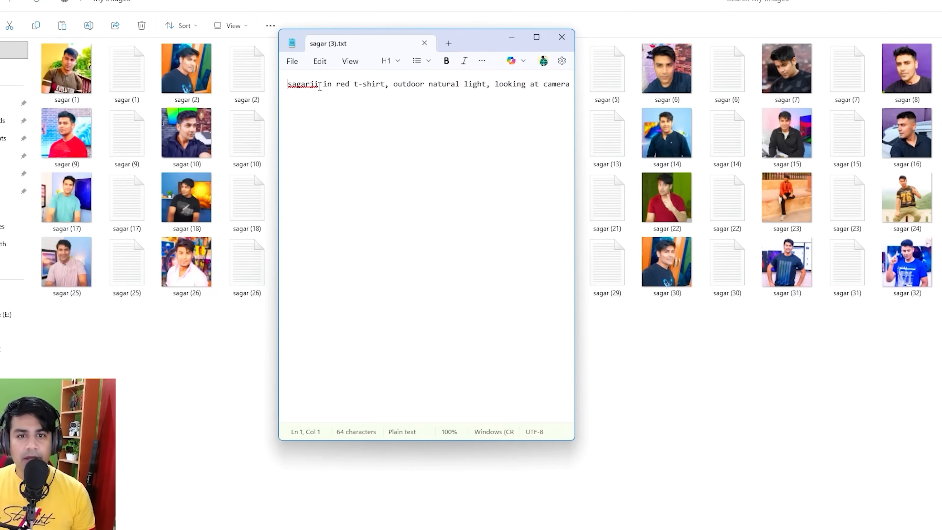
left_click(561, 37)
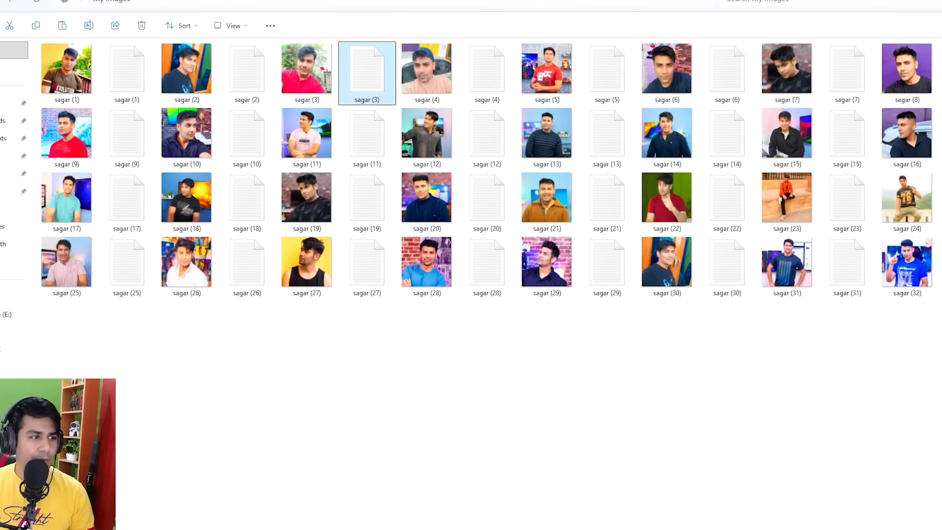
Highlight all the training photos together with their caption files, and clear the selection
left_click(593, 422)
left_click_drag(940, 352, 45, 62)
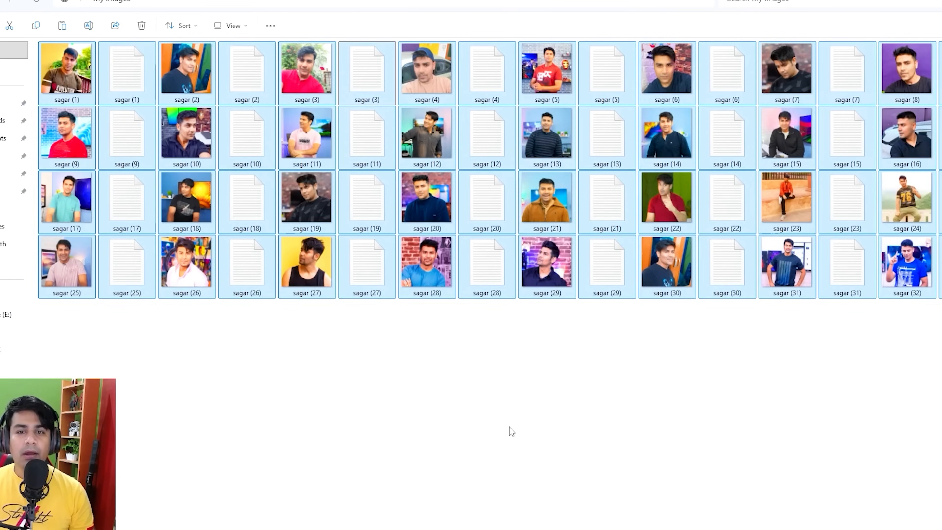
left_click(511, 432)
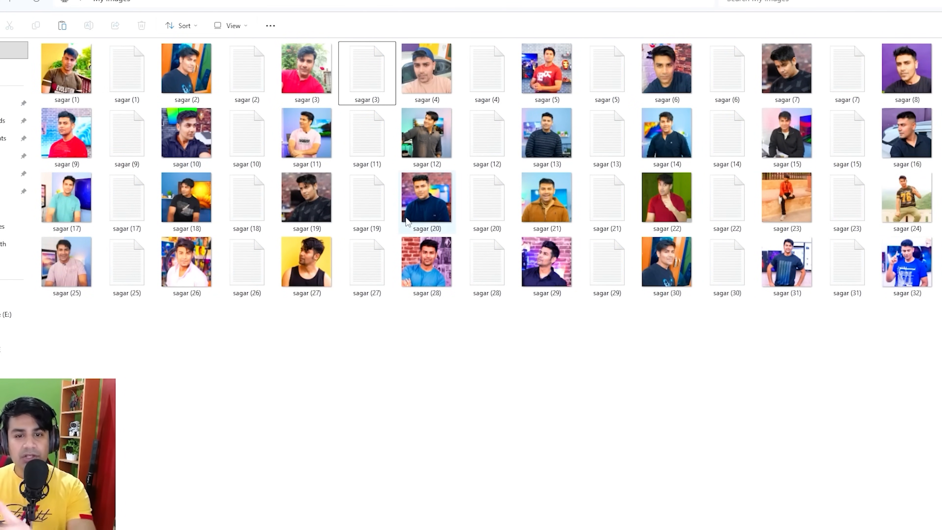
Open the caption text file of photo 20, read its description, and close it
left_click(497, 212)
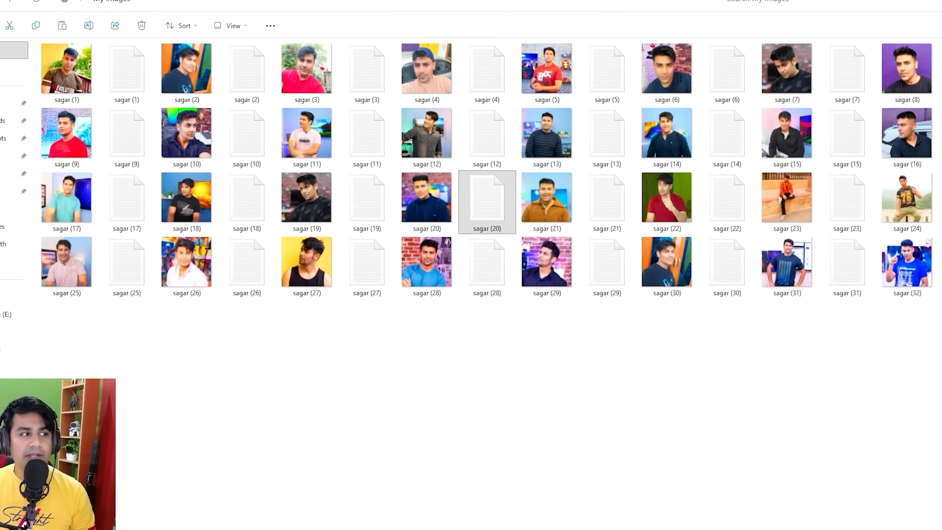
key("Return")
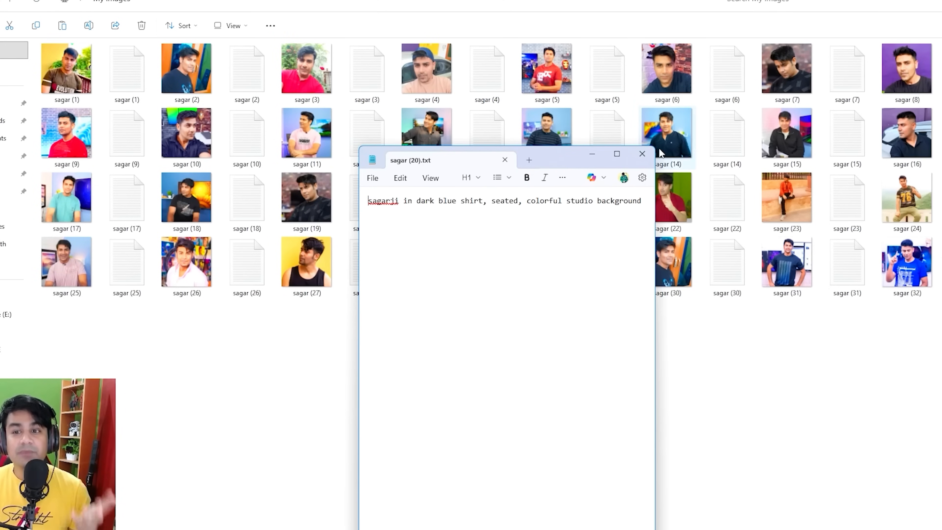
left_click(642, 154)
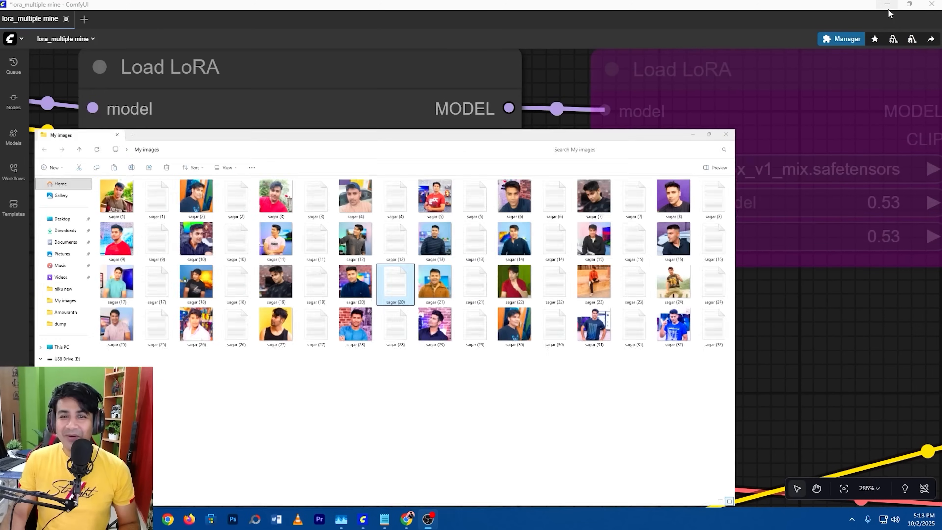
Switch back to the ComfyUI workflow and review the Load Checkpoint node and the positive prompt text
left_click(885, 16)
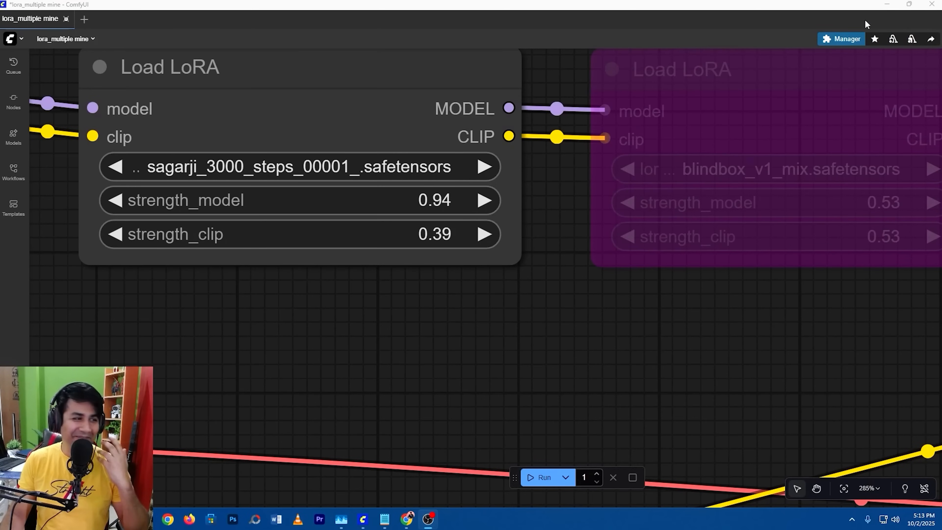
left_click_drag(378, 332, 696, 210)
scroll(532, 297, "down", 4)
left_click_drag(544, 259, 869, 227)
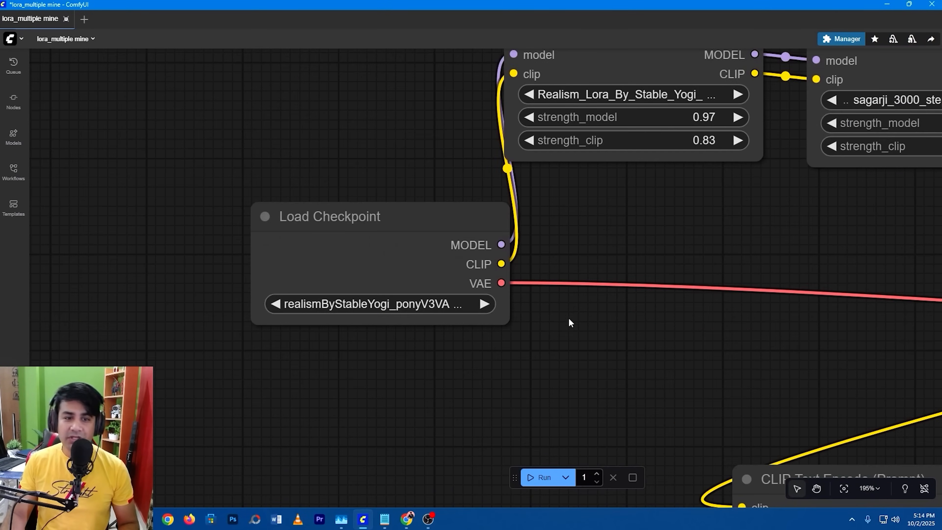
scroll(571, 323, "down", 3)
left_click_drag(571, 323, 534, 267)
scroll(533, 267, "up", 8)
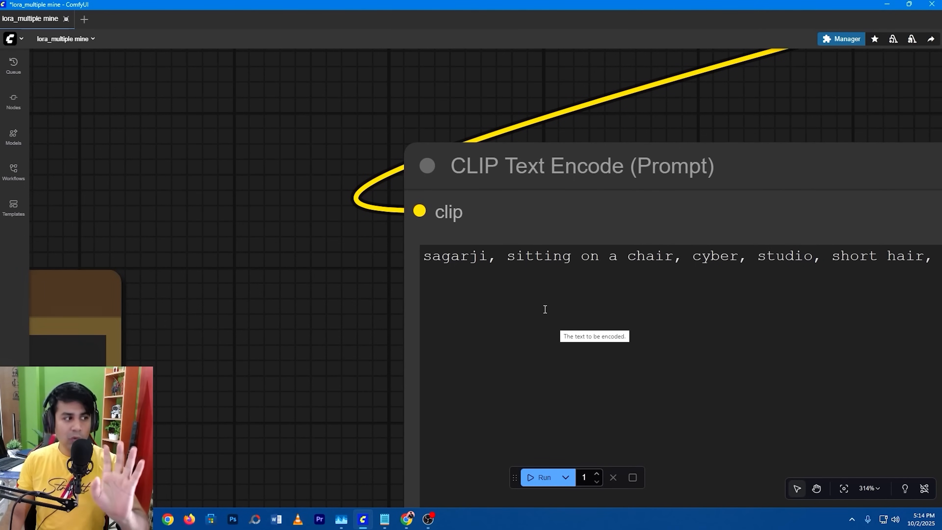
scroll(512, 299, "down", 3)
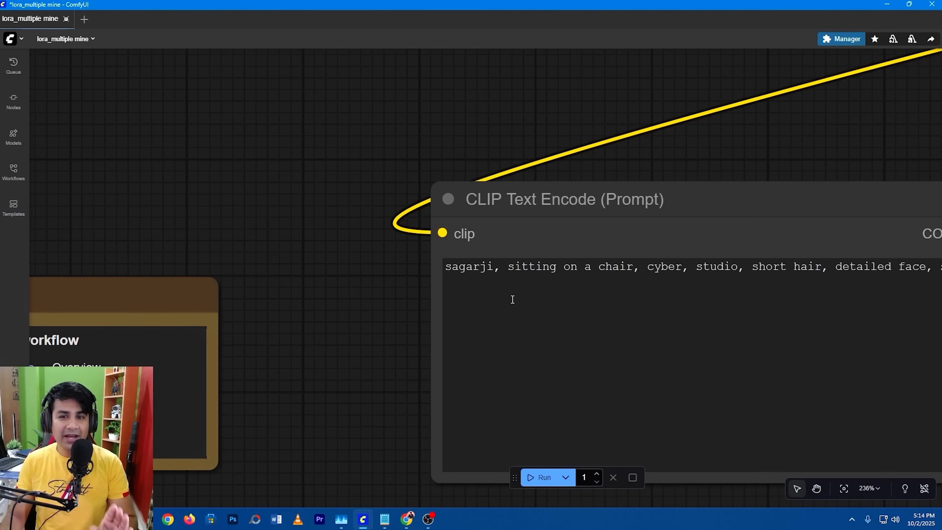
scroll(563, 299, "down", 8)
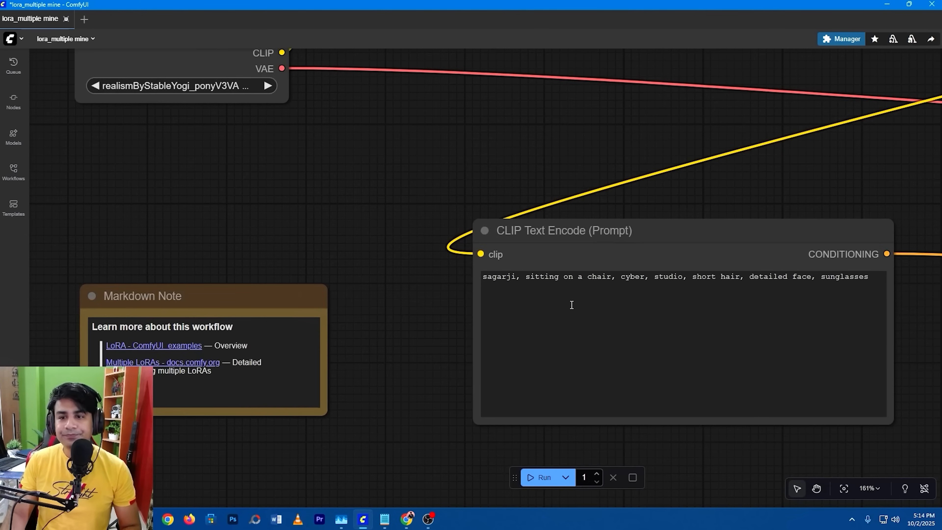
Inspect the custom character LoRA's model file and strengths, and look over the whole chain of Load LoRA nodes
left_click_drag(360, 197, 164, 304)
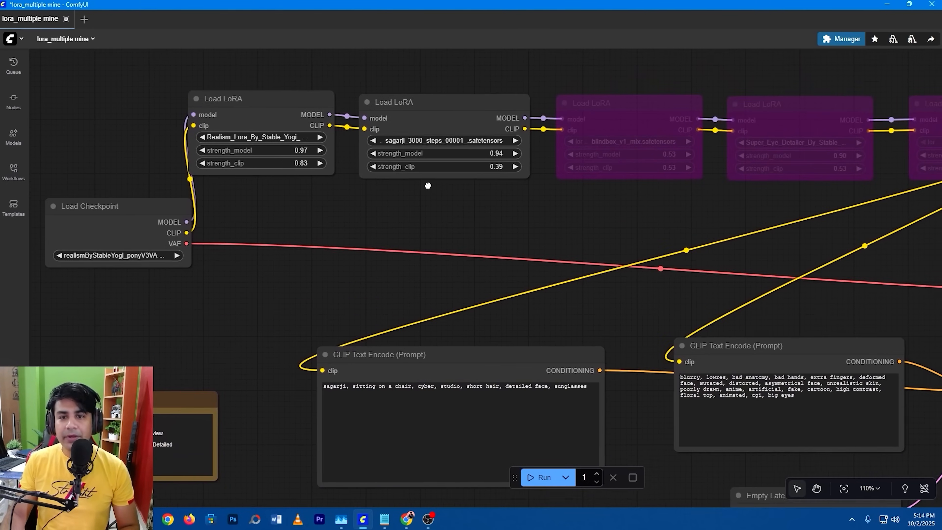
scroll(408, 193, "up", 6)
scroll(409, 193, "up", 1)
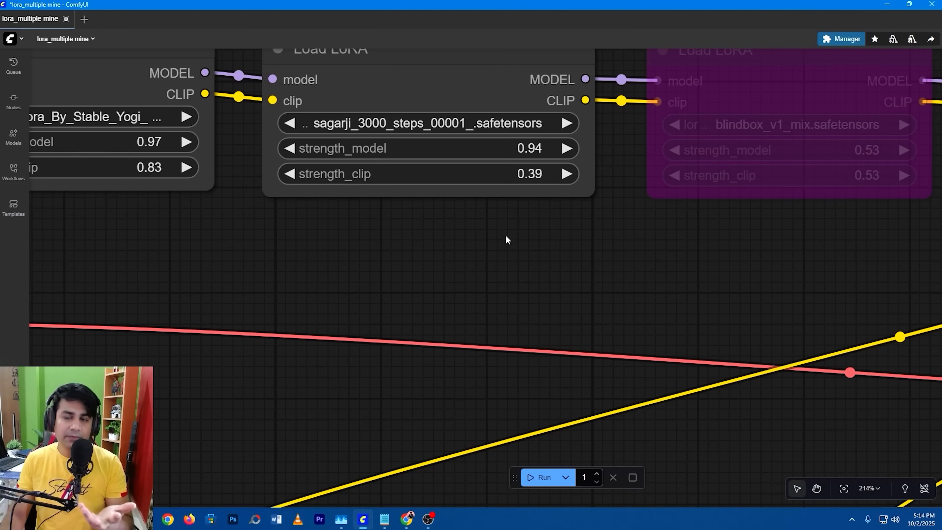
scroll(505, 239, "down", 8)
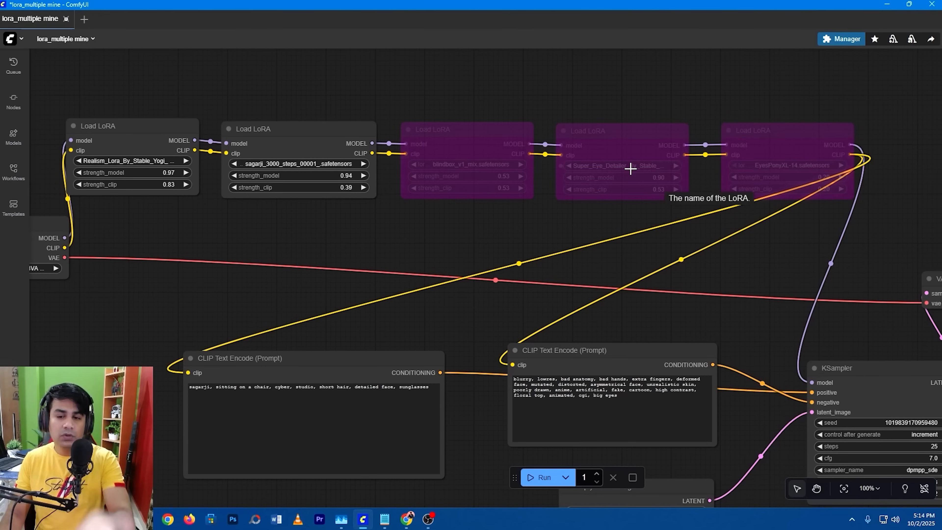
Examine the negative prompt text and its connection to the KSampler node
scroll(641, 254, "up", 5)
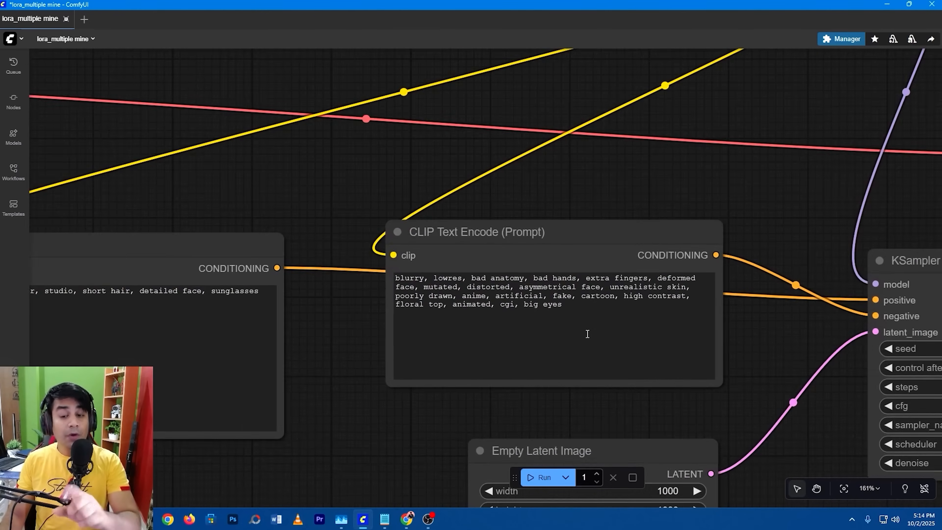
scroll(588, 334, "up", 4)
scroll(595, 275, "down", 9)
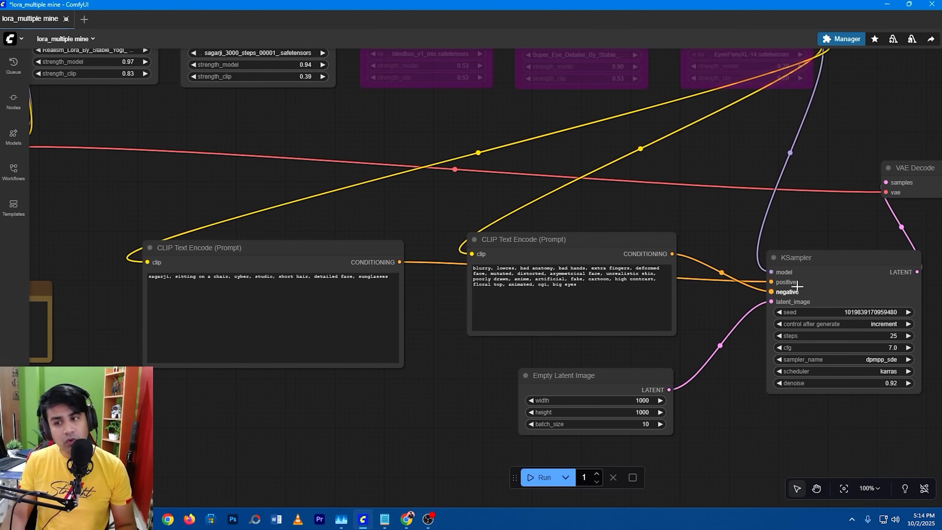
scroll(605, 300, "up", 7)
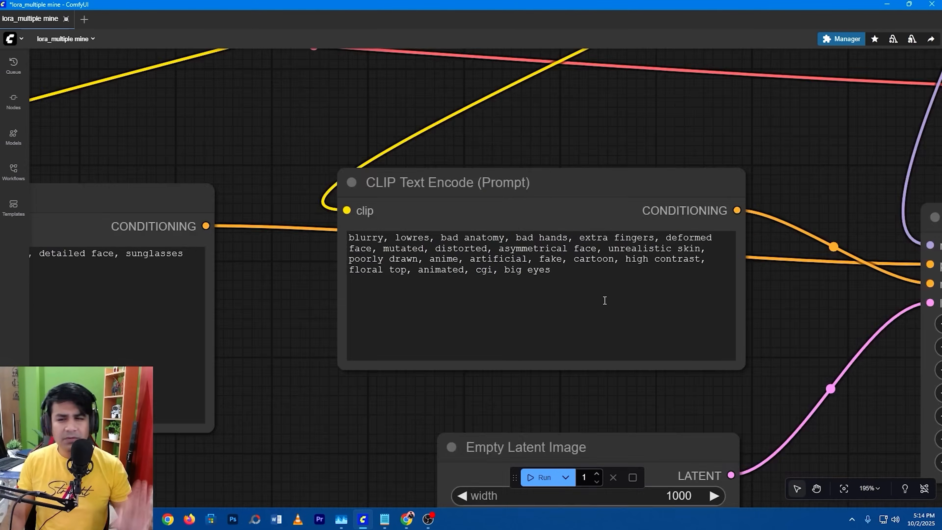
scroll(604, 300, "up", 1)
scroll(604, 300, "up", 2)
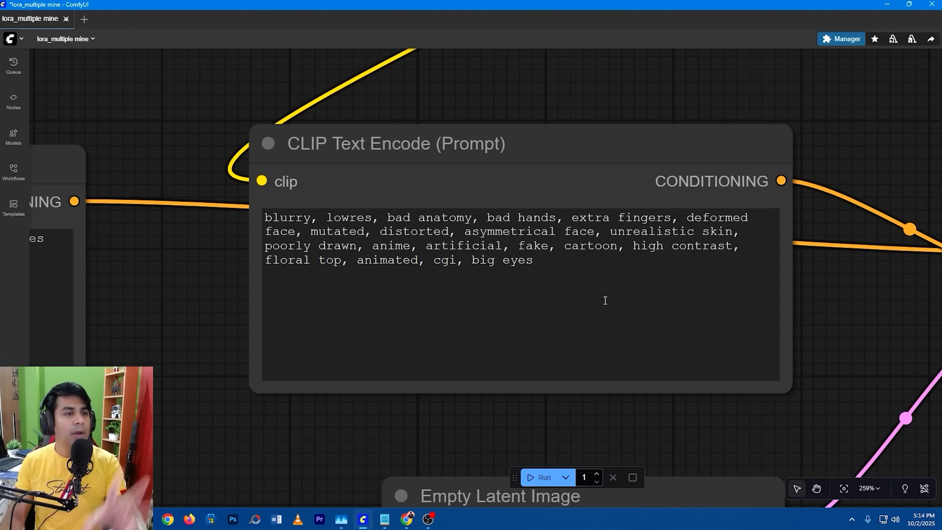
scroll(604, 299, "up", 3)
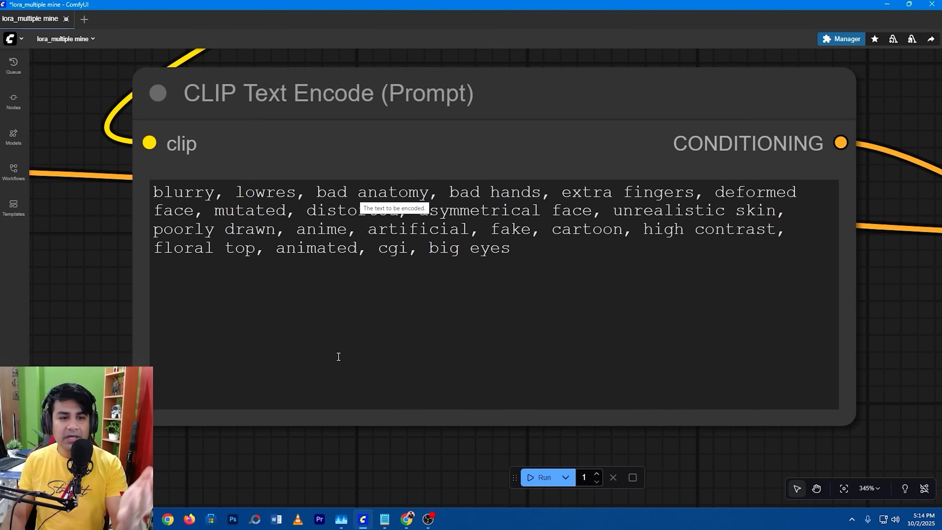
scroll(338, 357, "down", 9)
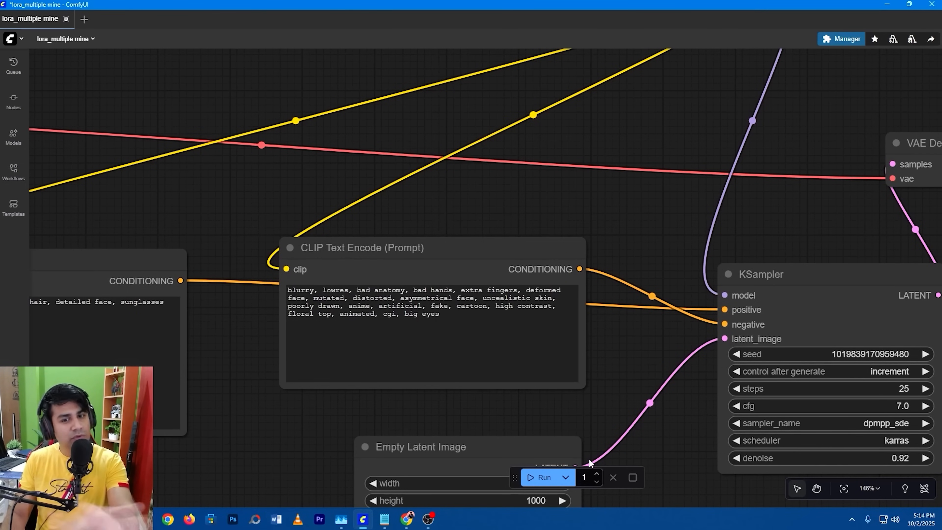
Set the Empty Latent Image node's batch_size to 1
left_click_drag(650, 362, 269, 247)
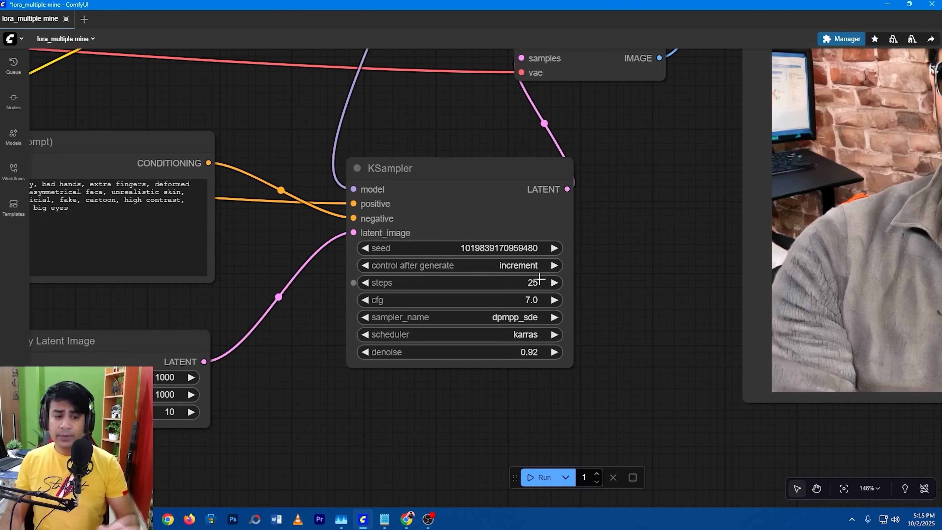
left_click_drag(353, 352, 462, 357)
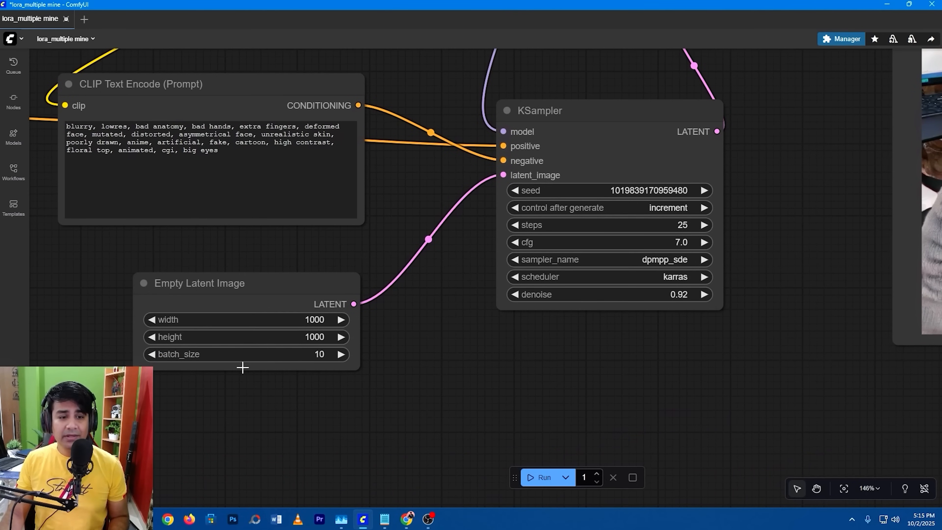
left_click(318, 355)
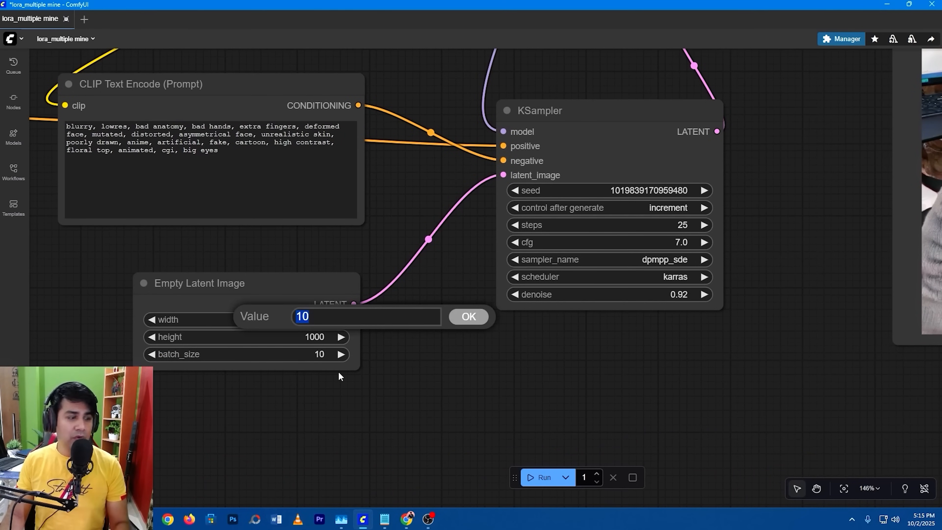
type("1")
left_click(467, 318)
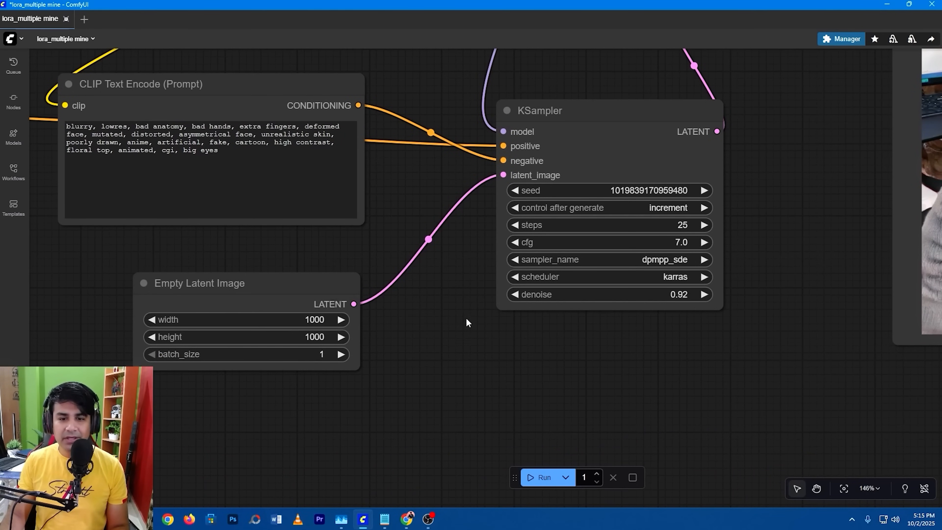
Remove "sunglasses" from the end of the positive prompt in the CLIP Text Encode node
scroll(400, 364, "right", 5)
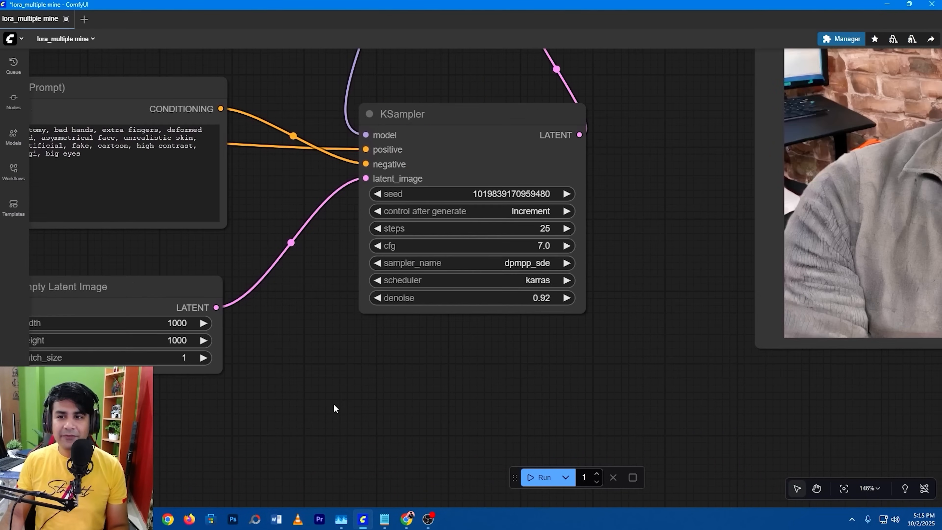
scroll(447, 431, "down", 3)
scroll(447, 403, "down", 4)
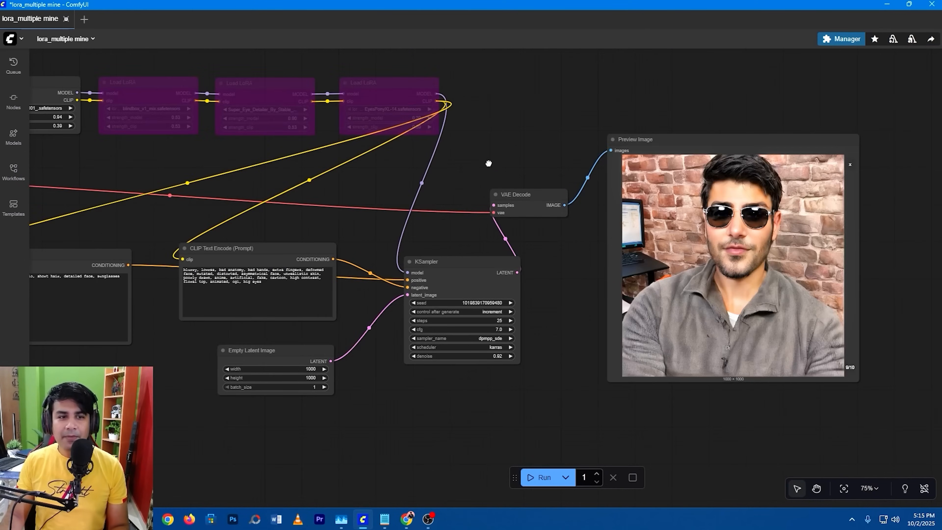
left_click_drag(489, 163, 803, 187)
scroll(305, 129, "up", 9)
left_click_drag(388, 242, 720, 285)
scroll(720, 285, "down", 5)
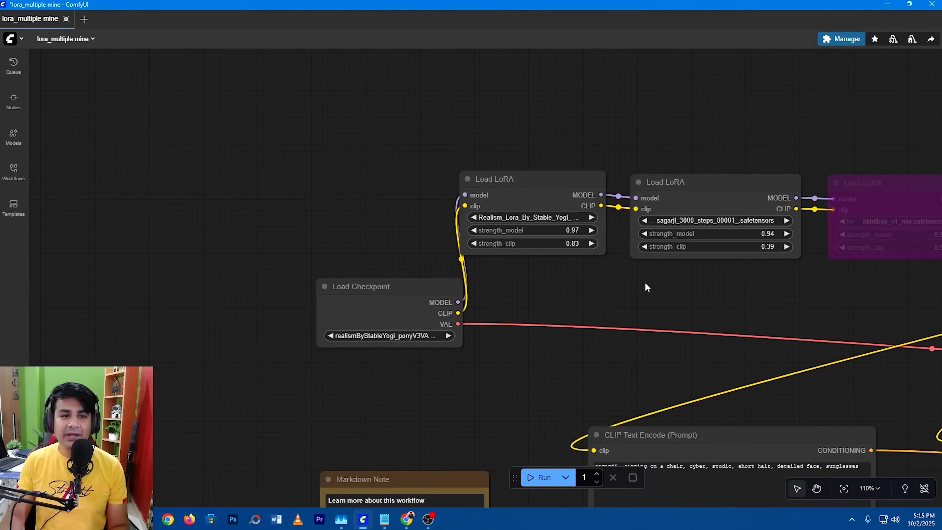
left_click_drag(540, 329, 369, 147)
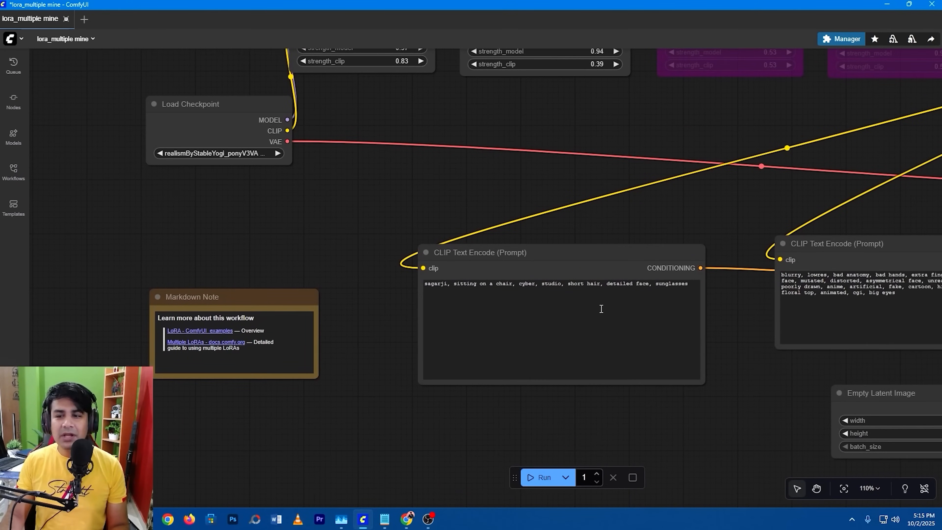
scroll(600, 315, "up", 8)
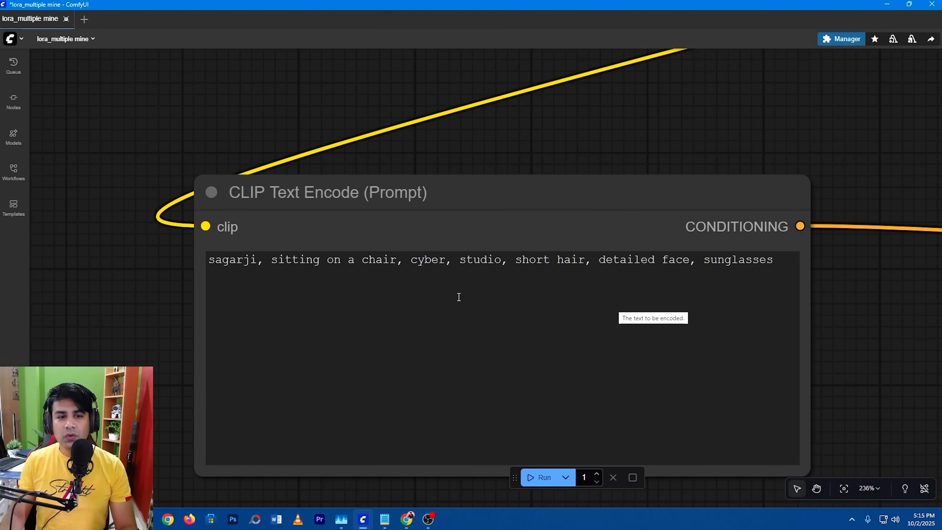
left_click_drag(780, 261, 701, 263)
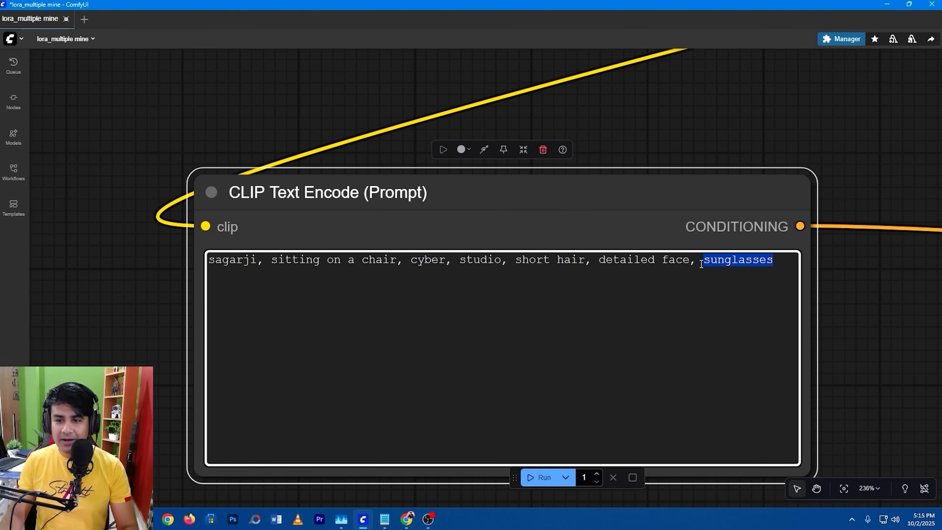
key("BackSpace")
scroll(686, 300, "down", 4)
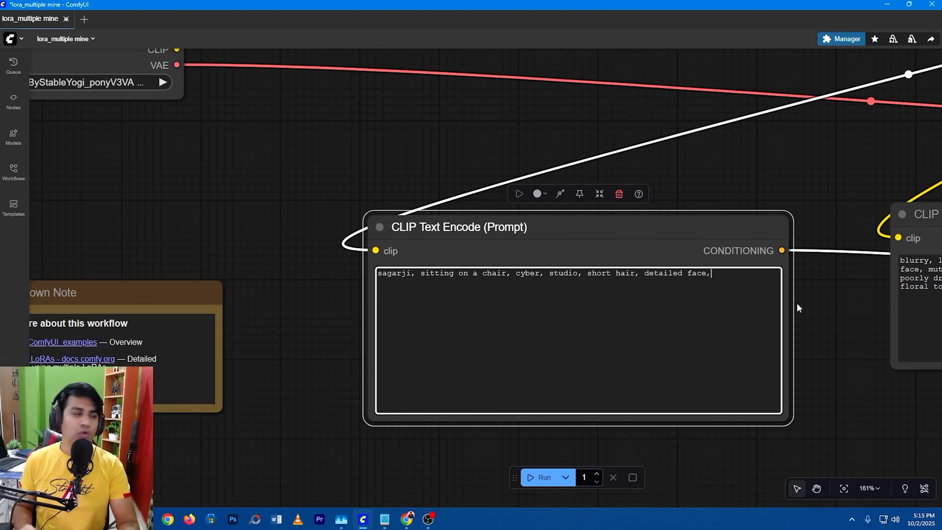
scroll(797, 303, "down", 5)
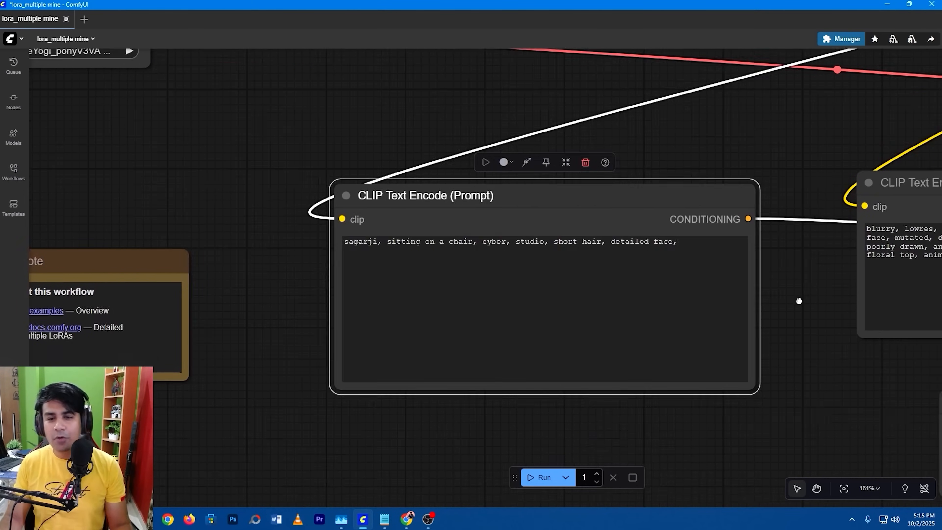
left_click_drag(626, 308, 362, 370)
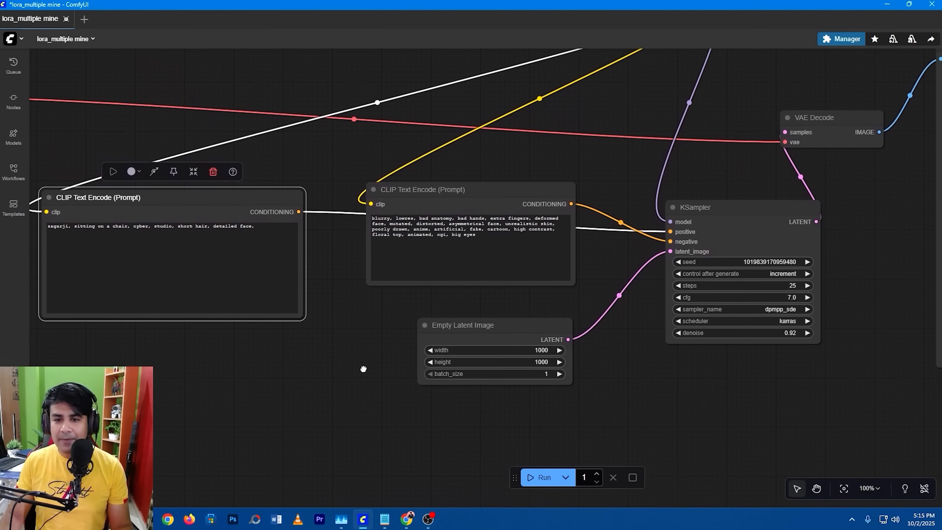
Run the workflow with batch_size 1 and the revised prompt to generate a single portrait
left_click_drag(671, 362, 525, 358)
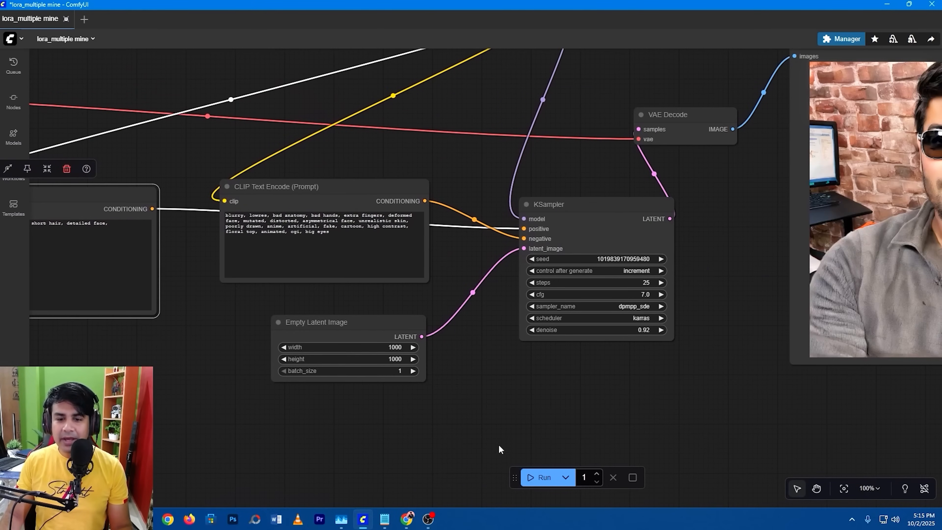
left_click(530, 484)
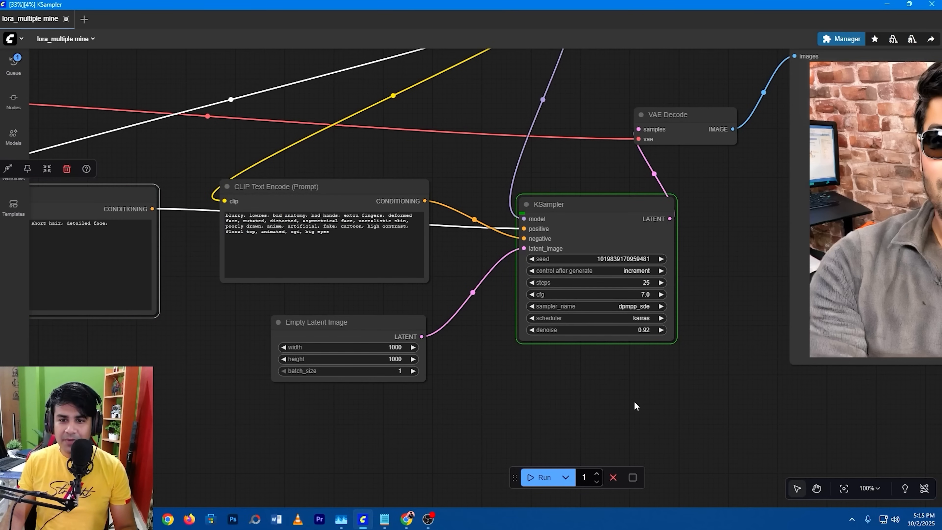
left_click_drag(653, 397, 511, 405)
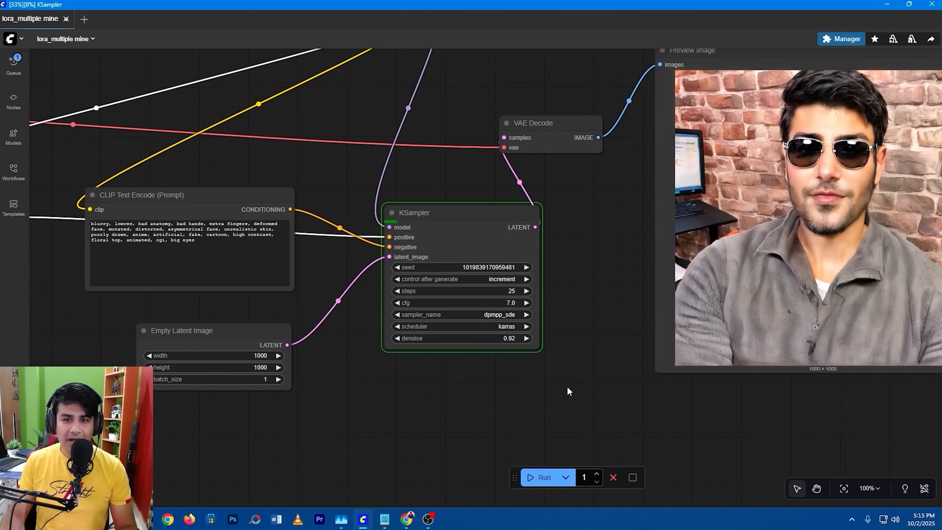
left_click_drag(568, 389, 487, 404)
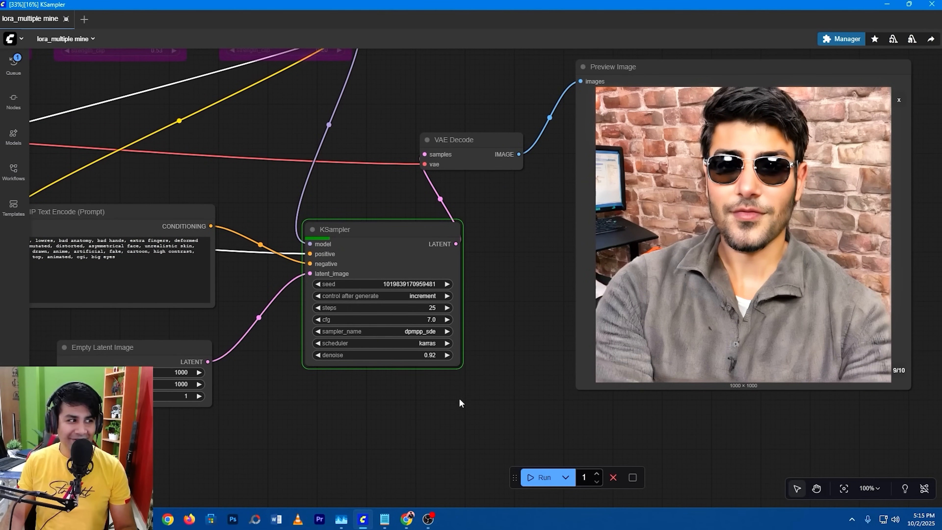
Review how the checkpoint, the Load LoRA chain and both prompt nodes feed into the KSampler node
scroll(327, 375, "down", 3)
left_click_drag(309, 417, 723, 420)
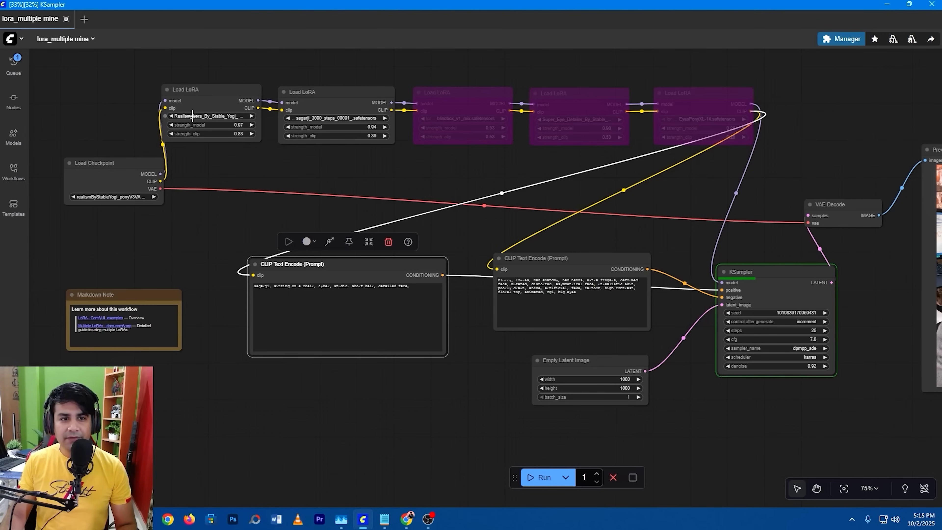
scroll(324, 106, "up", 4)
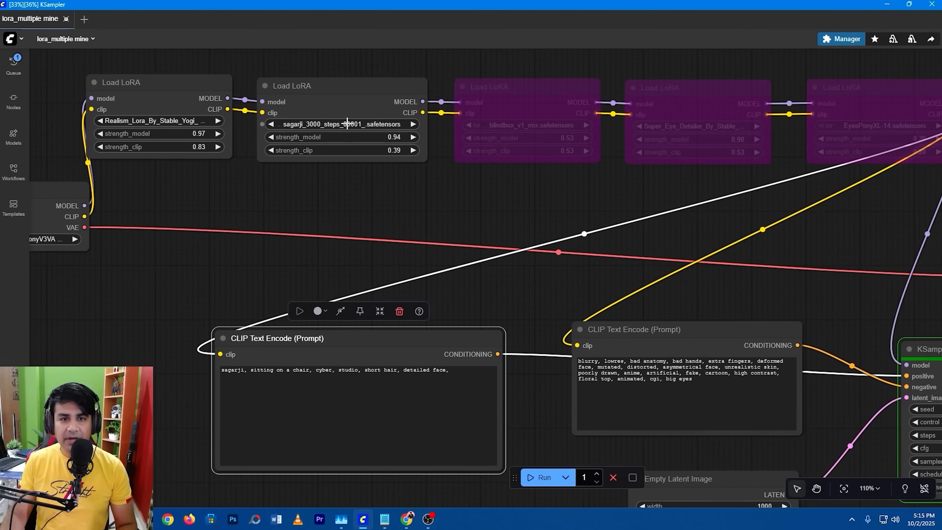
left_click_drag(395, 187, 197, 209)
scroll(348, 177, "down", 1)
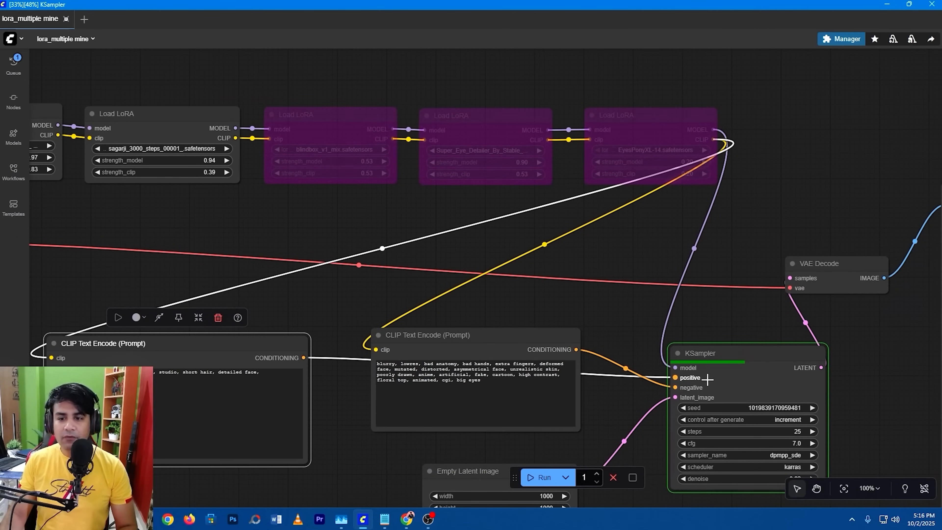
left_click_drag(613, 313, 838, 251)
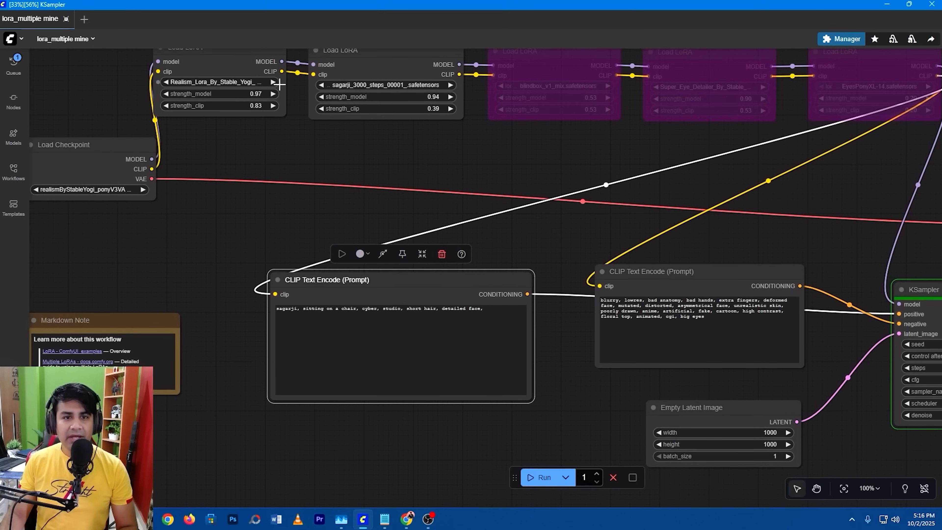
mouse_move(736, 117)
left_mouse_down()
mouse_move(472, 148)
mouse_move(655, 119)
mouse_move(742, 117)
left_mouse_up()
left_click_drag(844, 180, 746, 197)
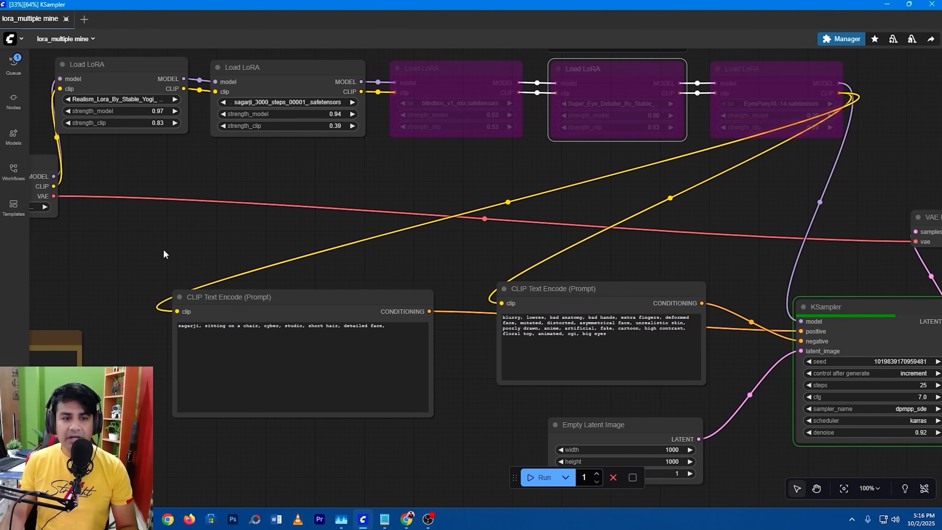
Rearrange the nodes: stack the negative prompt below the positive prompt under the Load LoRA chain, and shift Empty Latent Image closer to them
left_click_drag(253, 293, 209, 202)
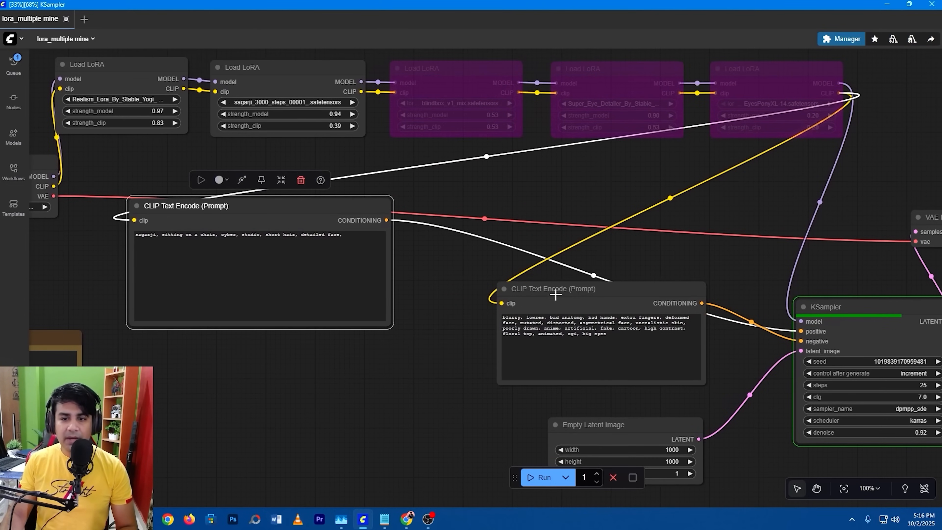
left_click_drag(552, 294, 230, 380)
scroll(520, 325, "down", 3)
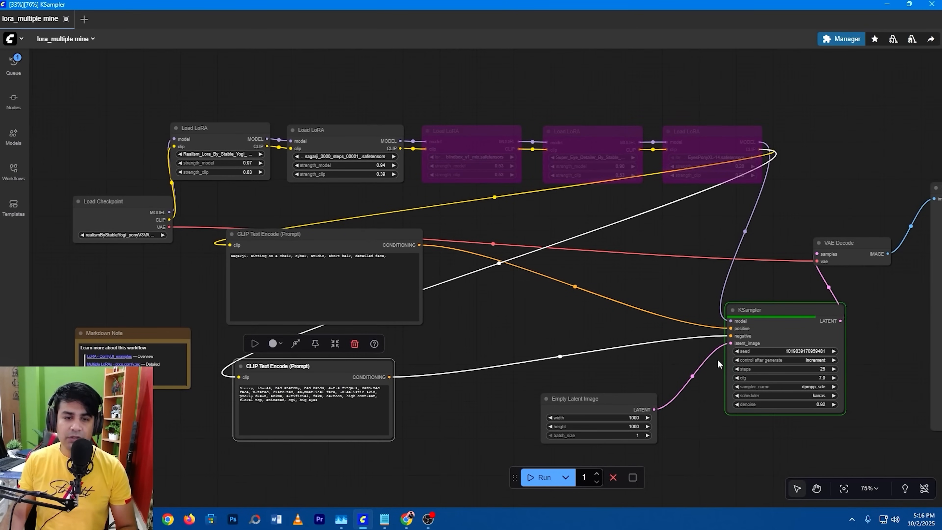
left_click_drag(568, 397, 528, 394)
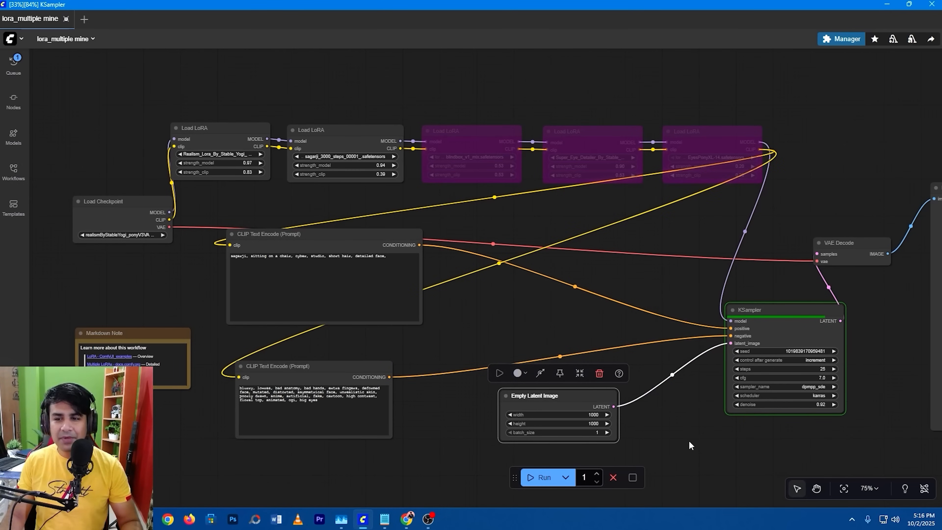
Examine the generated portrait in the Preview Image node, looking closely at the face
left_click_drag(682, 440, 506, 408)
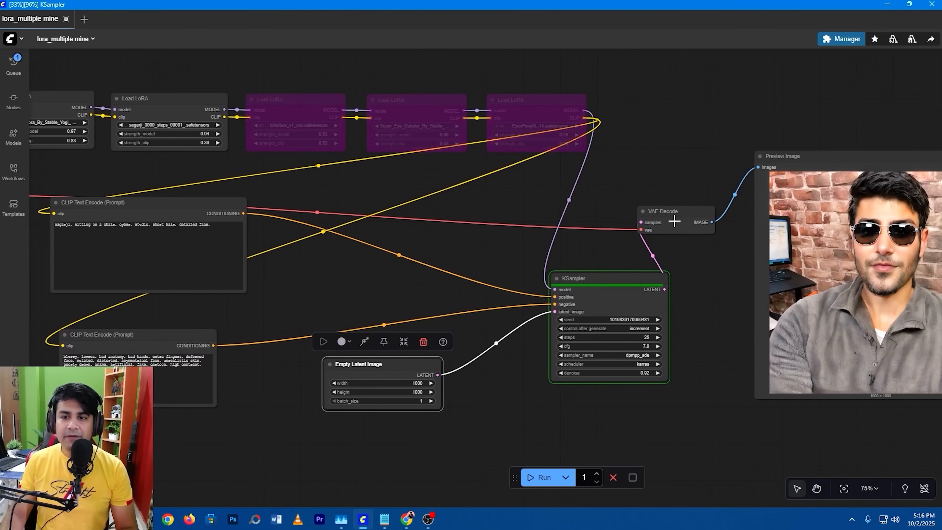
left_click_drag(608, 223, 332, 226)
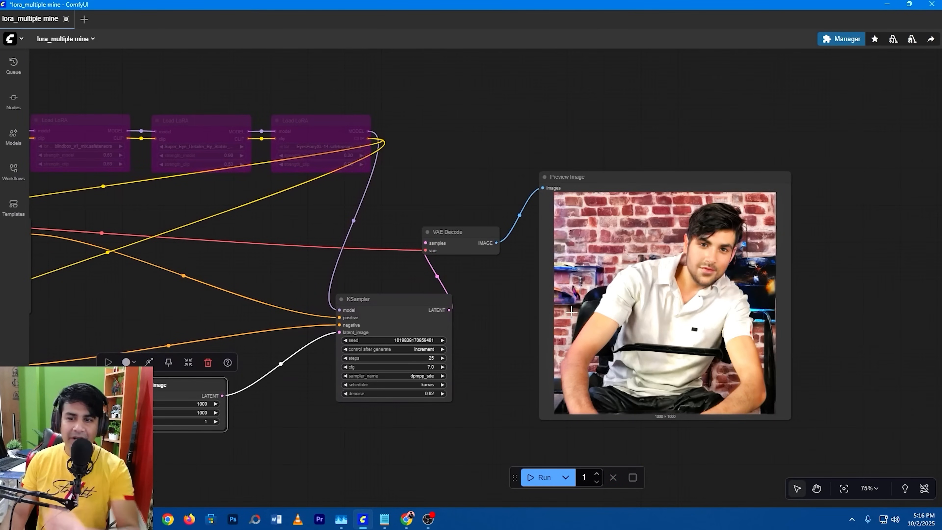
scroll(571, 312, "up", 4)
scroll(765, 282, "down", 2)
scroll(765, 278, "up", 5)
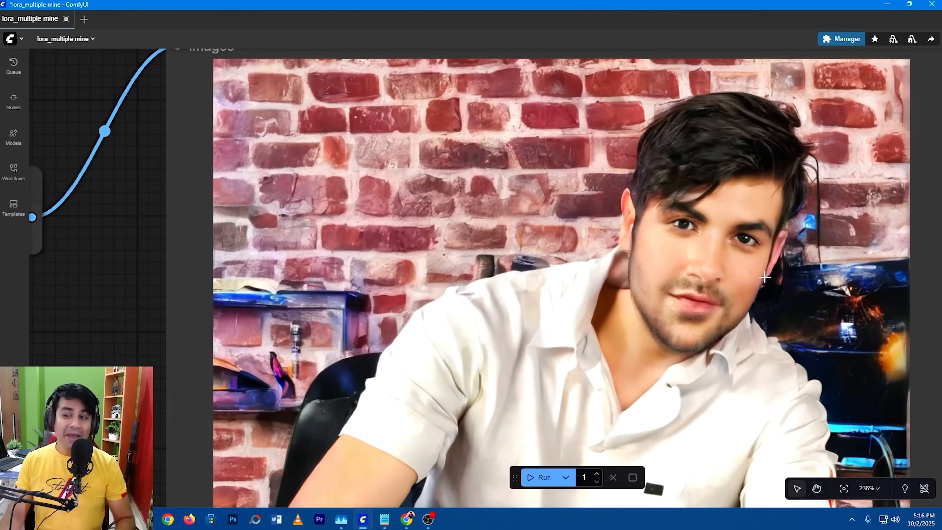
scroll(765, 277, "up", 5)
left_click_drag(682, 327, 639, 354)
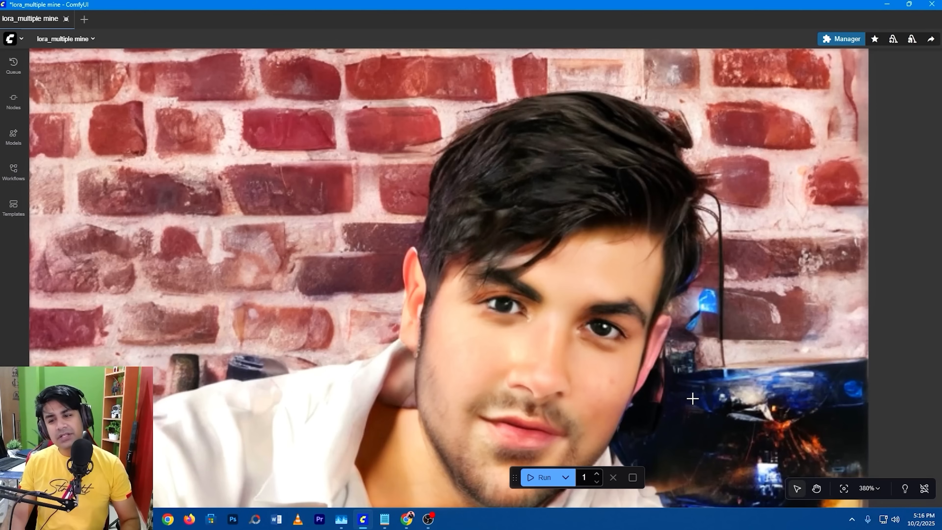
scroll(694, 395, "down", 7)
scroll(573, 255, "down", 3)
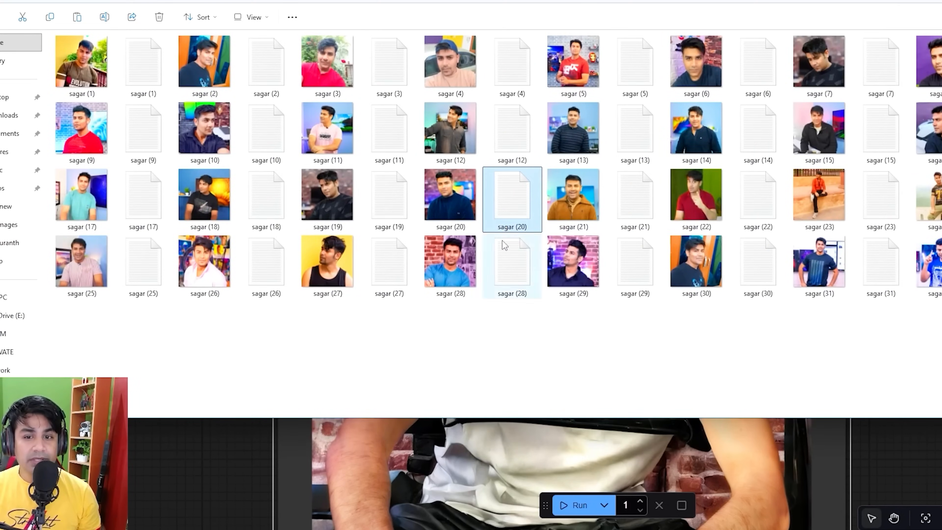
View training photos 28 and 29 in the dataset folder to compare them with the generated portrait
double_click(450, 261)
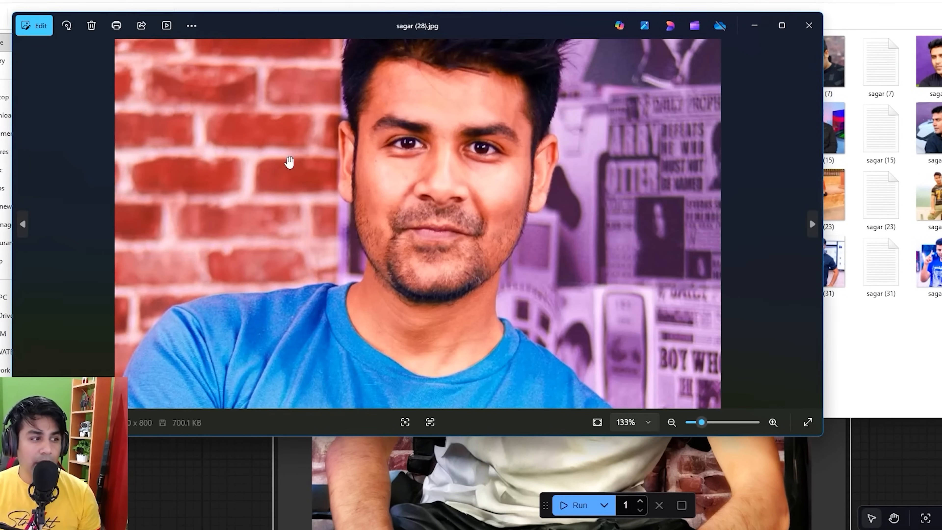
scroll(308, 223, "up", 2)
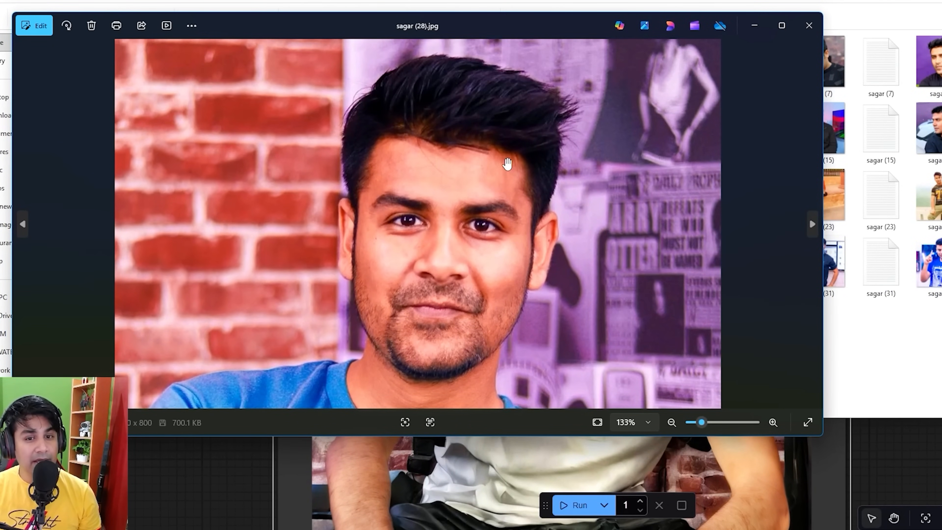
left_click(809, 26)
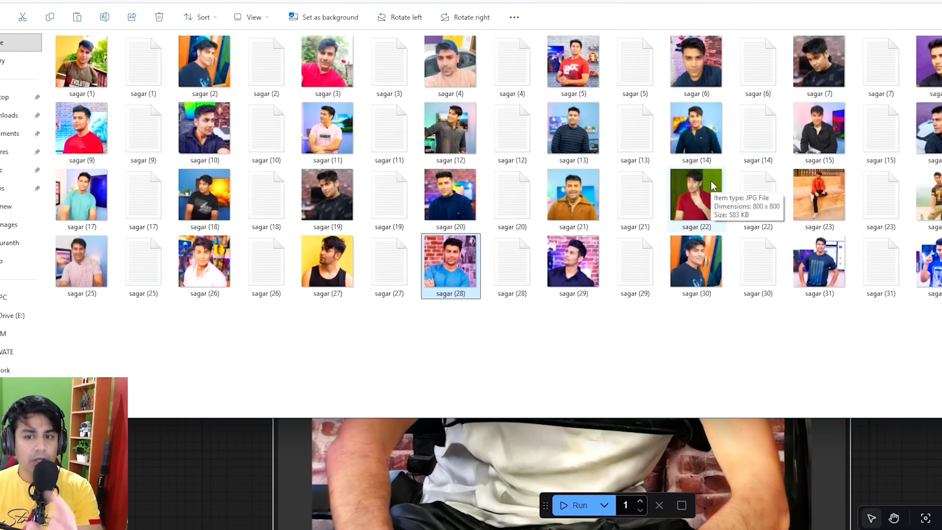
double_click(575, 259)
scroll(531, 244, "up", 2)
scroll(534, 231, "down", 2)
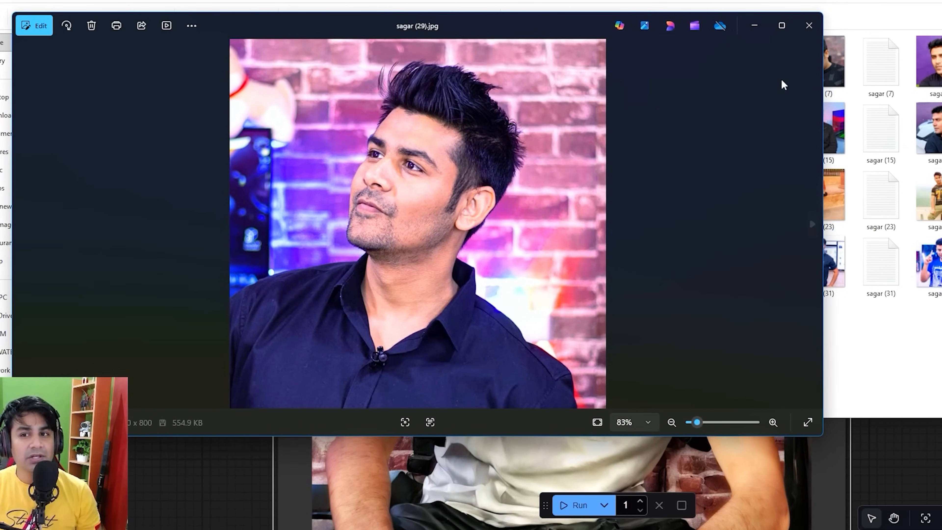
left_click(809, 25)
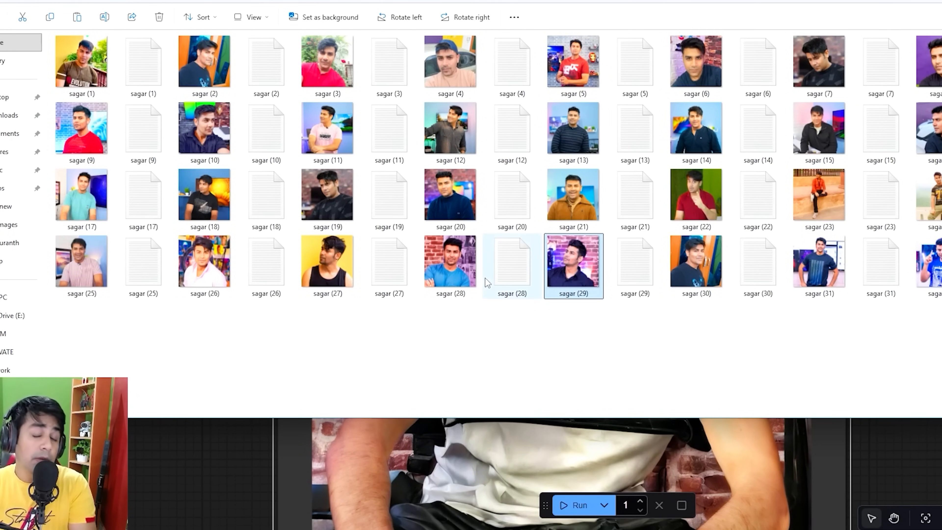
mouse_move(489, 276)
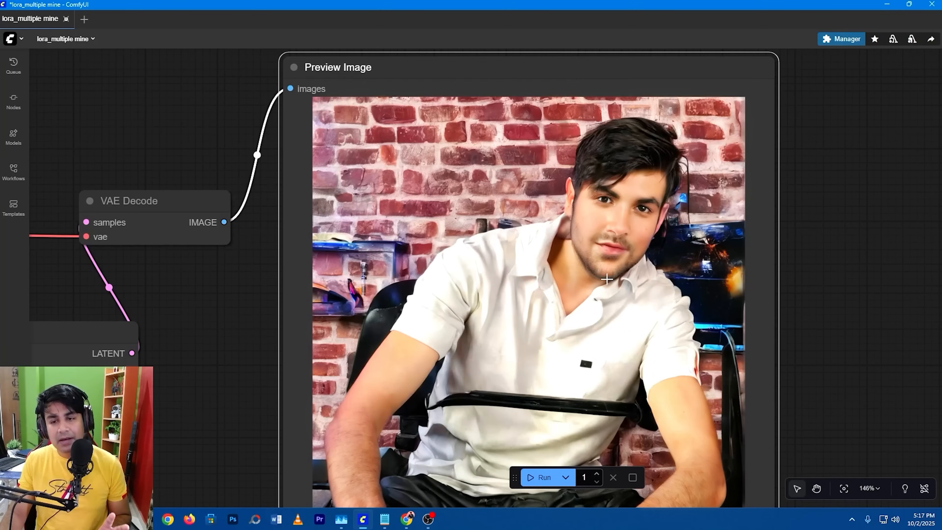
Re-examine the generated portrait's face and pose against the training photos
scroll(546, 372, "down", 4)
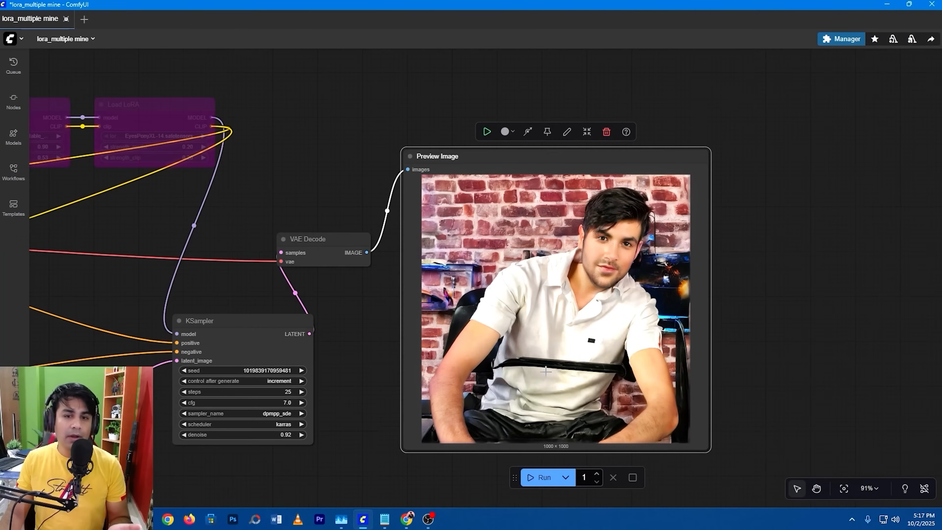
scroll(595, 349, "up", 4)
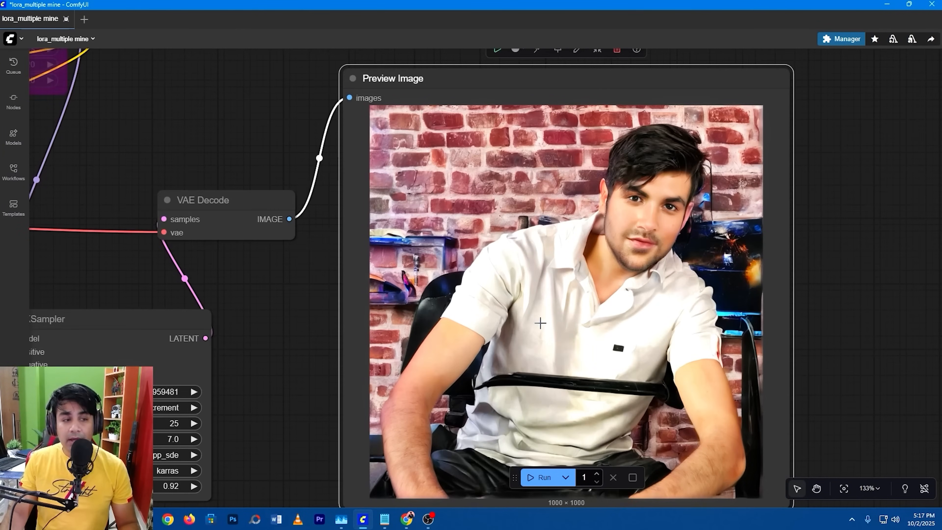
scroll(605, 328, "up", 5)
scroll(615, 323, "down", 5)
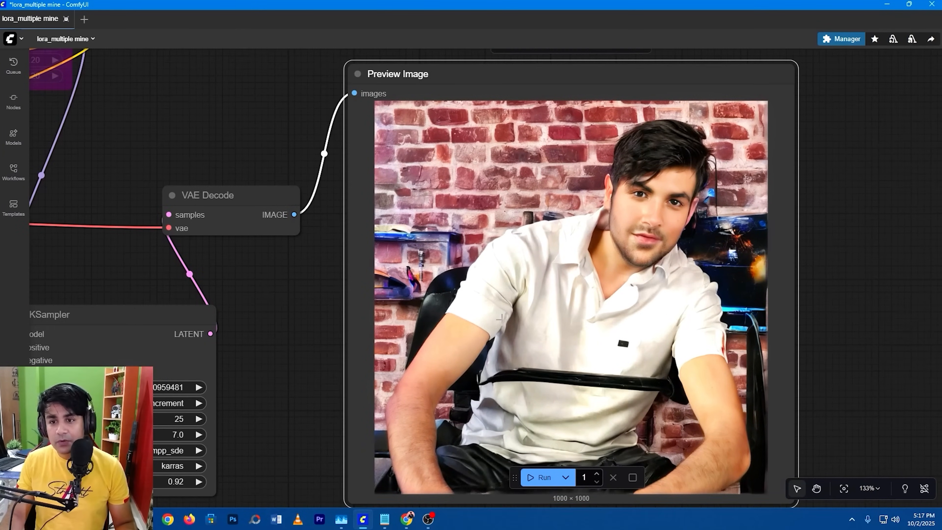
Run the workflow again with the same prompt and inspect the new portrait's face and eyes up close
scroll(487, 319, "down", 2)
left_click(534, 478)
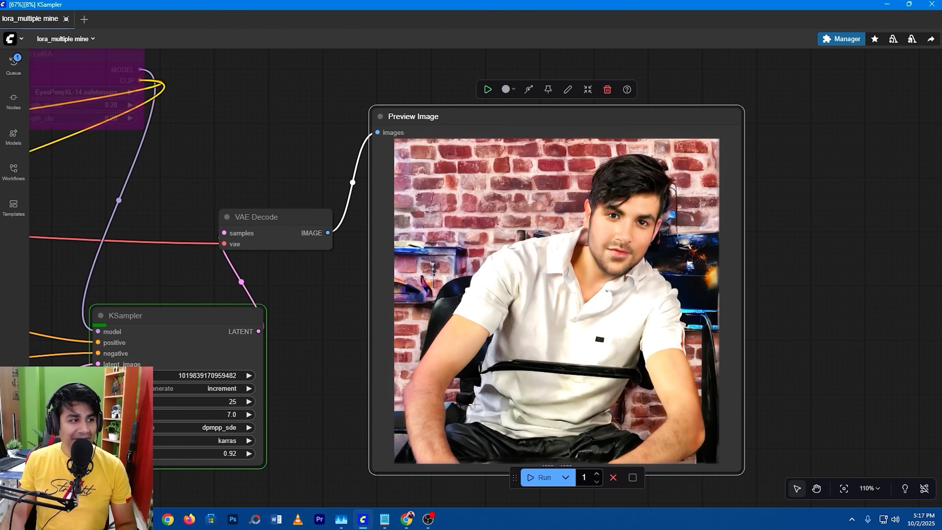
scroll(594, 322, "up", 3)
scroll(679, 239, "up", 5)
scroll(670, 219, "down", 8)
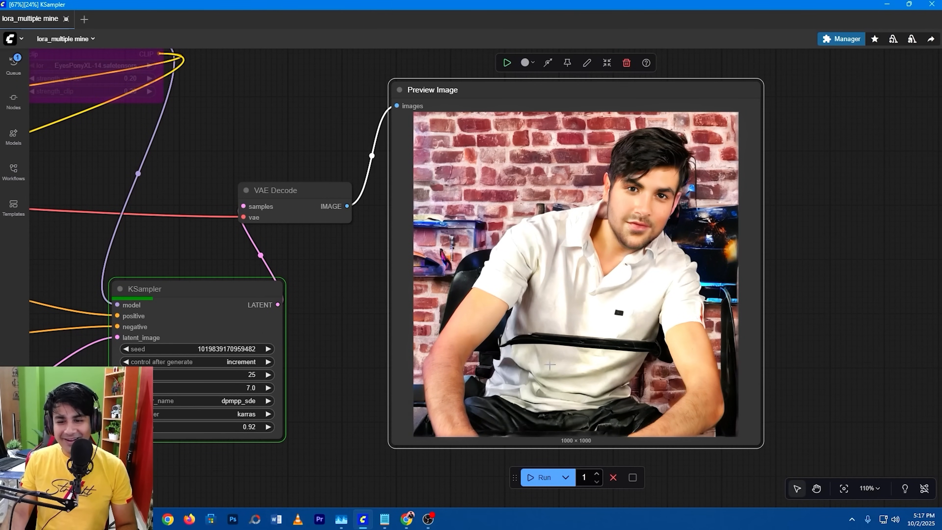
scroll(549, 362, "up", 4)
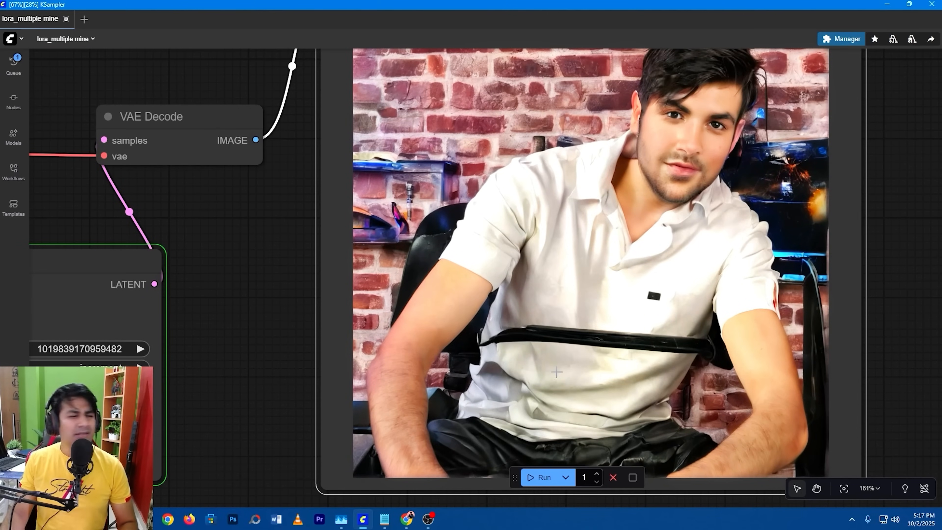
scroll(563, 372, "down", 4)
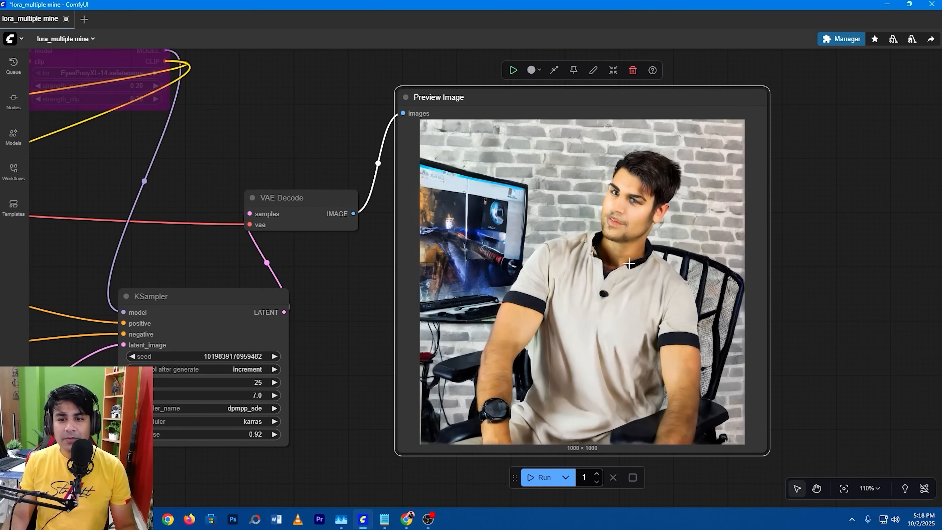
scroll(633, 201, "up", 8)
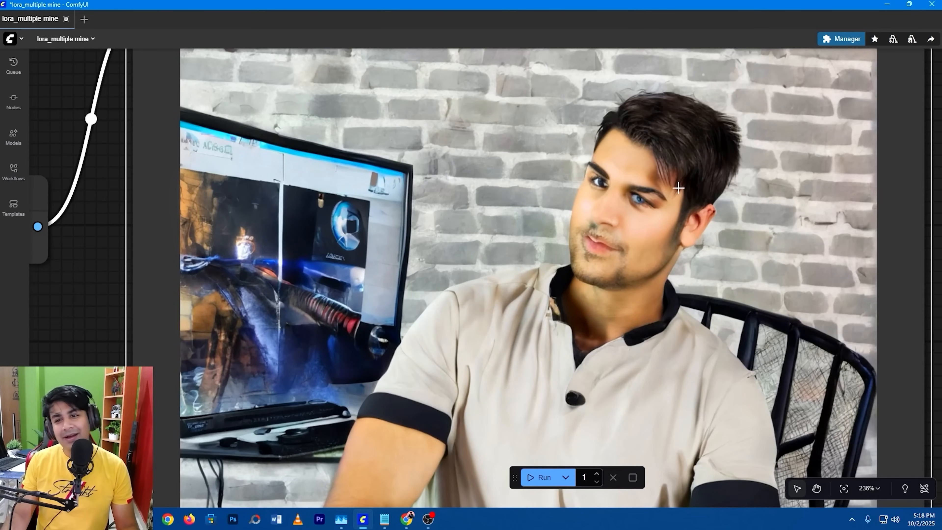
scroll(674, 191, "down", 8)
Enable the bypassed Load LoRA node holding the Super_Eye_Detailer model and set its strength_model to 0.77
left_click_drag(335, 274, 665, 330)
mouse_move(469, 232)
left_mouse_down()
mouse_move(801, 248)
mouse_move(680, 259)
left_mouse_up()
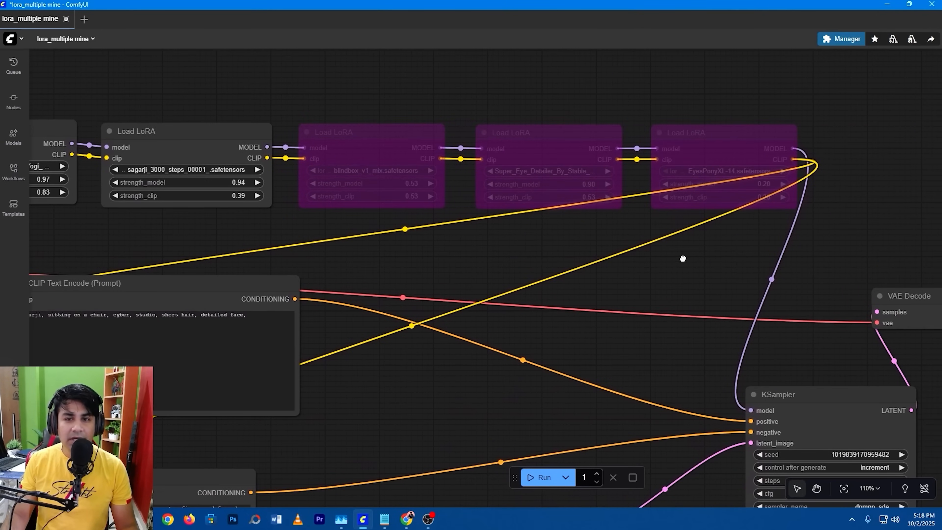
left_click(556, 144)
left_click(531, 106)
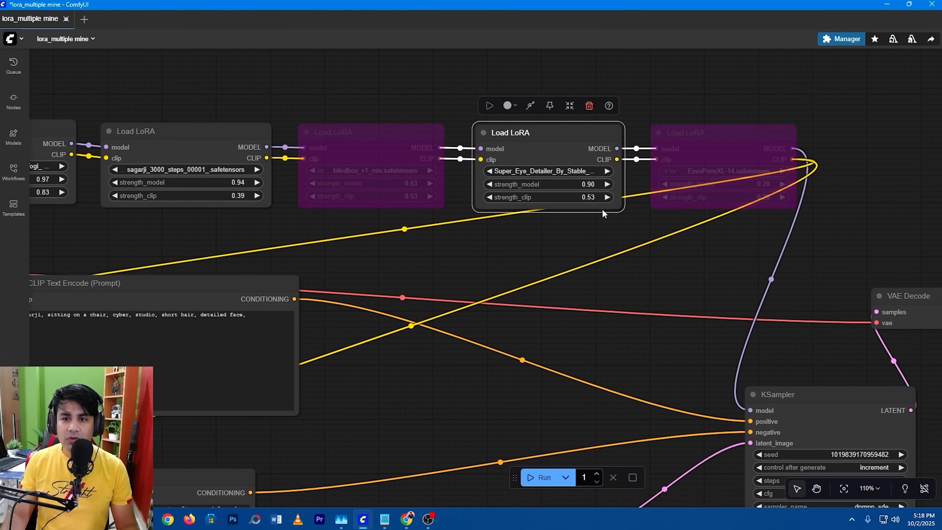
left_click_drag(606, 190, 593, 187)
Generate another portrait with the Super_Eye_Detailer LoRA active
left_click_drag(646, 243, 392, 189)
left_click(542, 478)
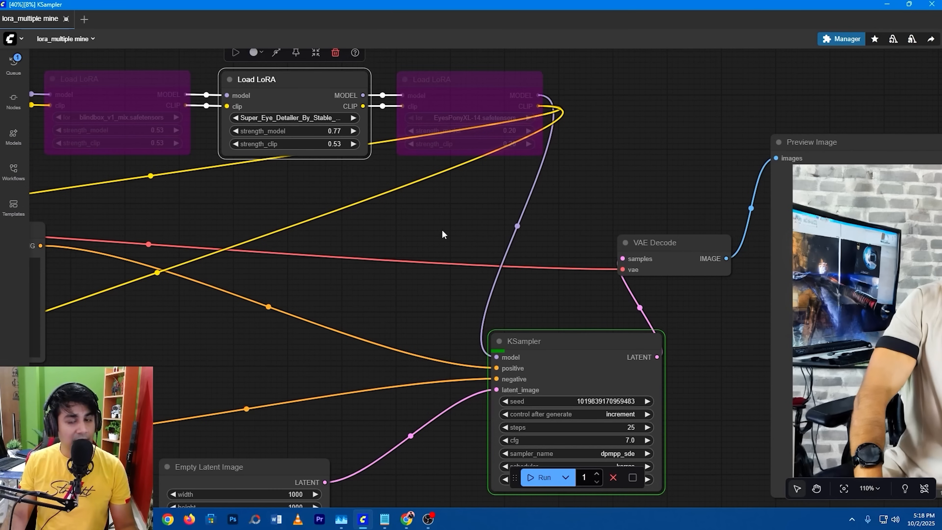
left_click_drag(441, 227, 315, 223)
left_click_drag(617, 367, 396, 277)
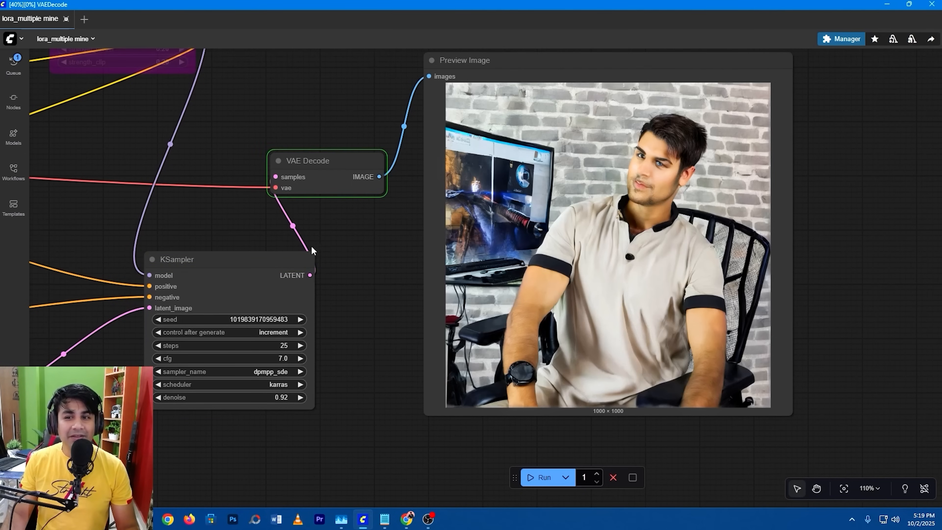
Inspect the face and eyes of the newly generated portrait in the green shirt up close
scroll(655, 135, "up", 8)
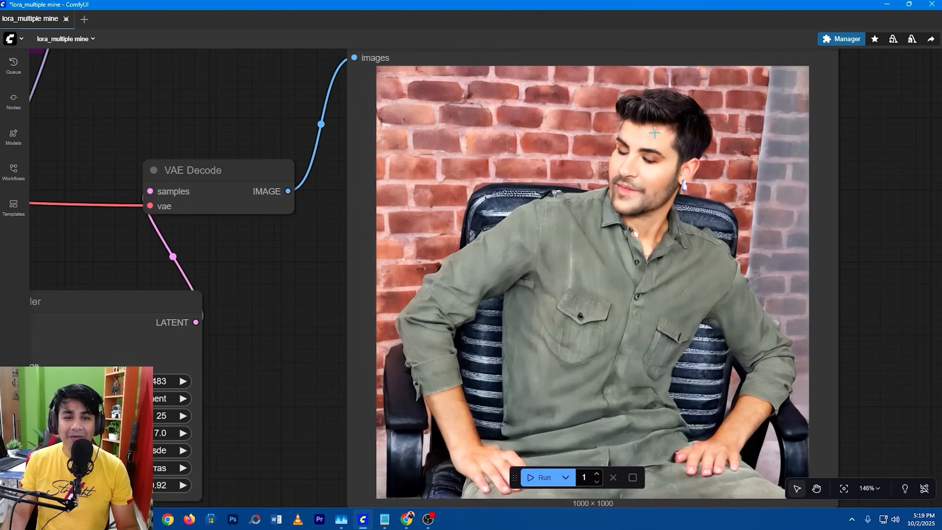
scroll(656, 132, "up", 9)
scroll(656, 274, "down", 19)
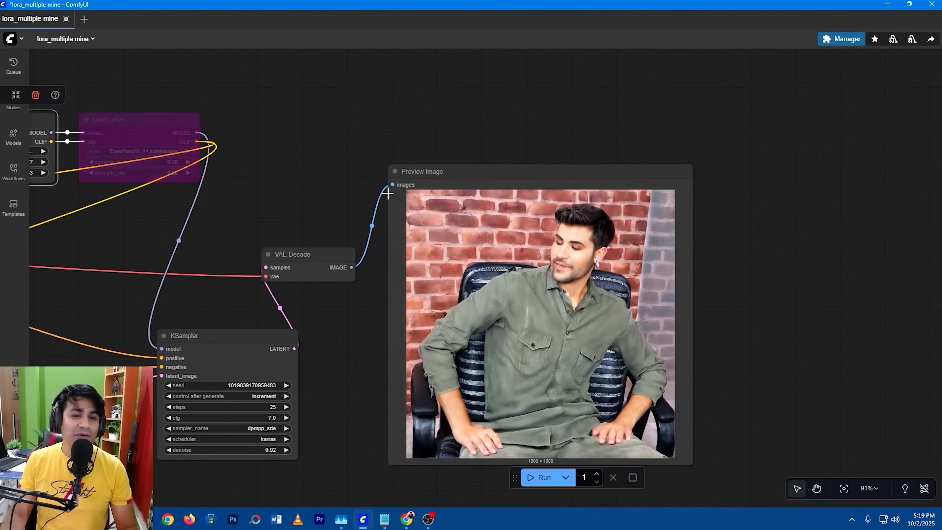
Set the strength_model of the Super_Eye_Detailer Load LoRA node to 0.16
left_click_drag(388, 194, 698, 178)
scroll(328, 206, "up", 8)
left_click_drag(371, 203, 392, 210)
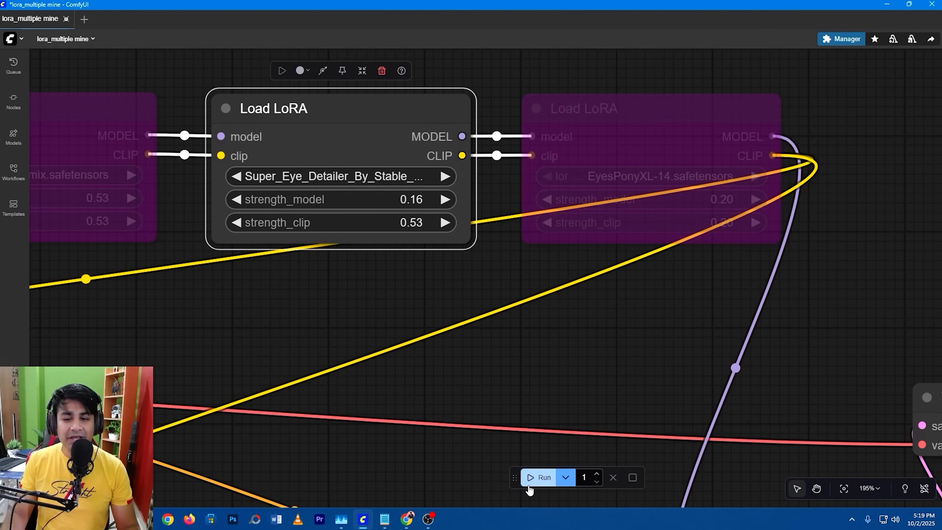
Run the workflow to generate another portrait with the reduced eye detailer strength
left_click(540, 477)
left_click_drag(568, 337, 394, 313)
scroll(567, 315, "down", 5)
left_click_drag(687, 241, 539, 151)
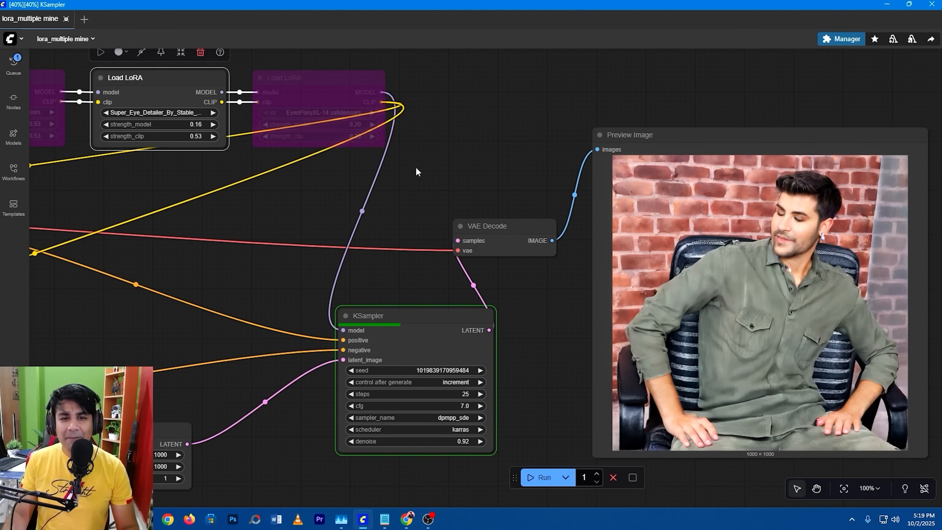
scroll(410, 172, "down", 2)
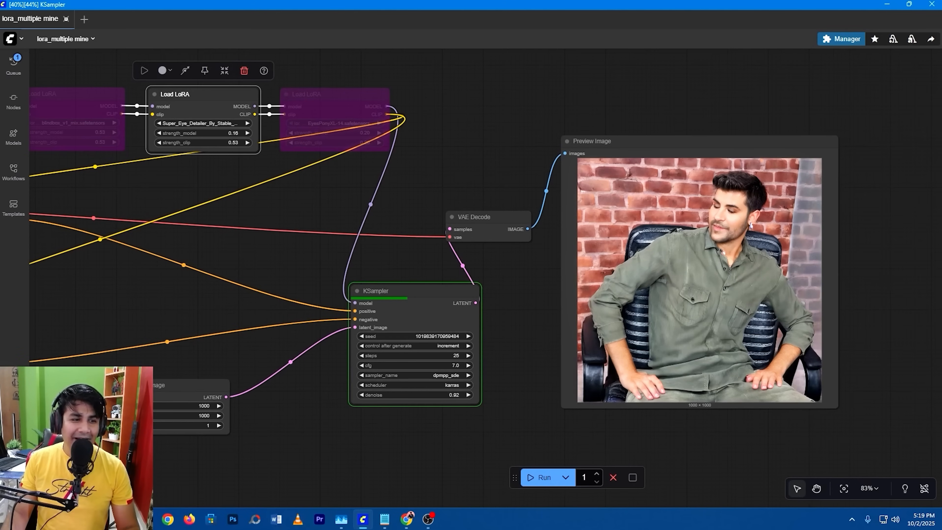
key("alt+Tab")
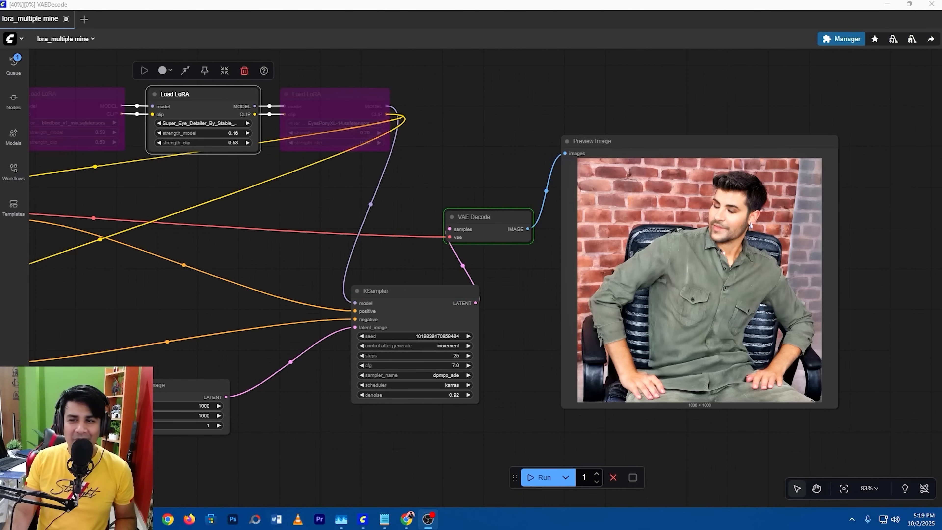
Examine the new portrait's eyes, skin and facial likeness up close and at full size in the Preview Image node
scroll(710, 291, "up", 8)
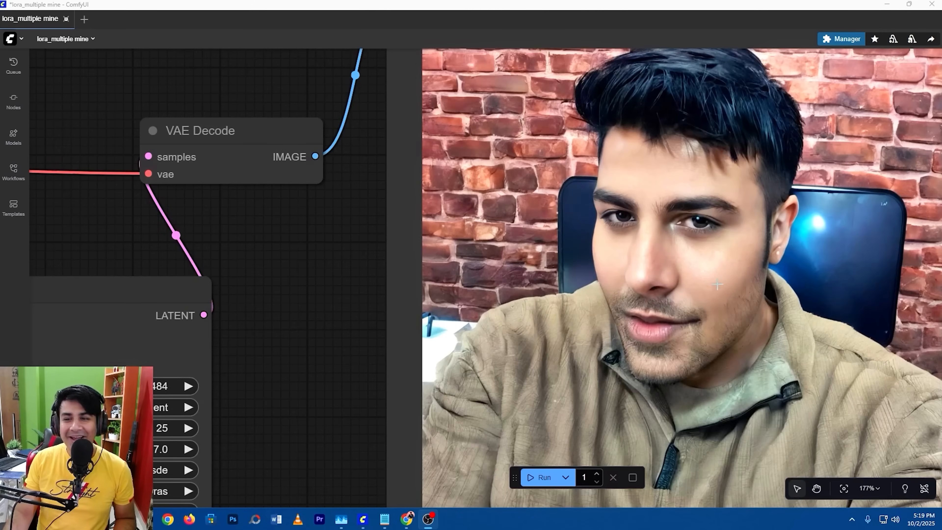
scroll(724, 291, "up", 4)
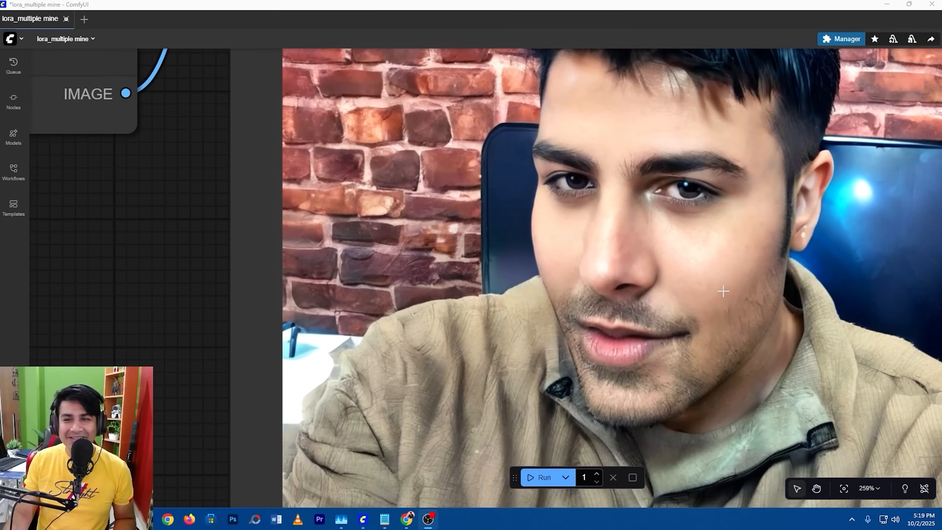
scroll(723, 291, "down", 14)
scroll(306, 180, "up", 5)
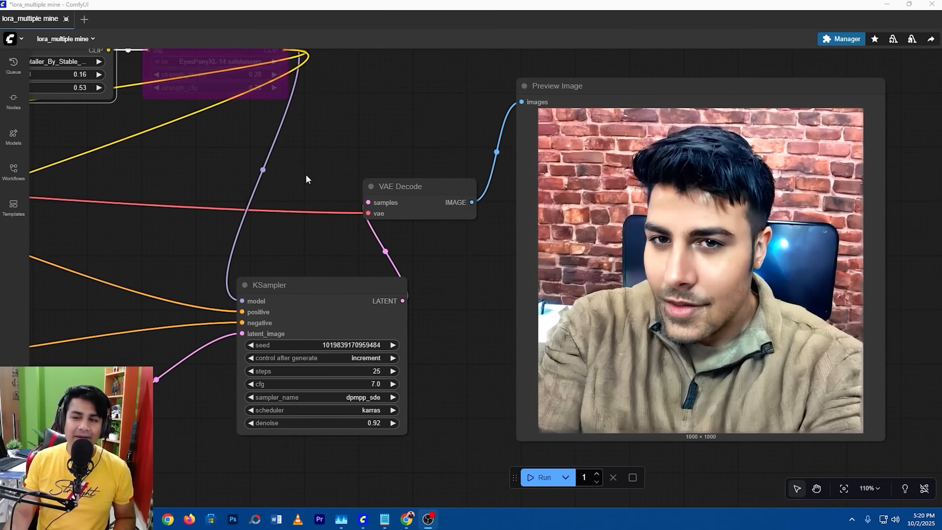
scroll(259, 151, "down", 3)
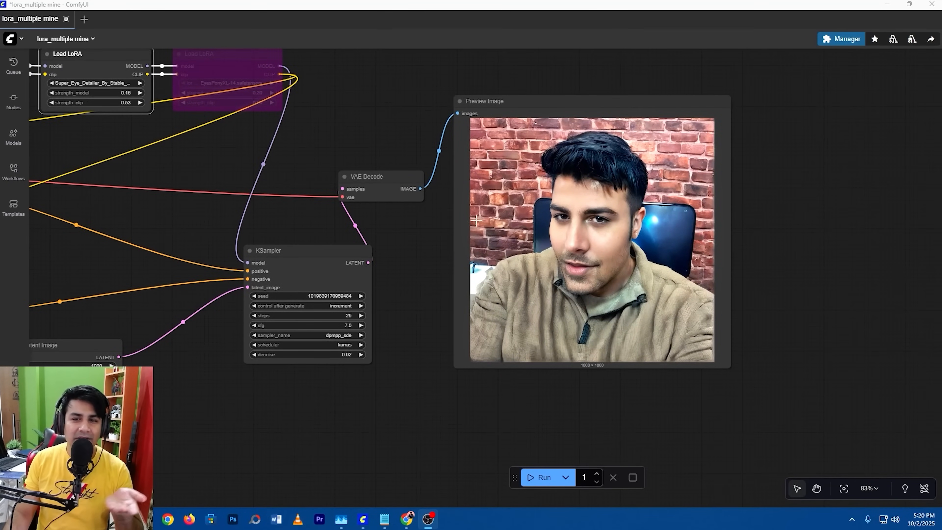
scroll(590, 277, "up", 3)
scroll(571, 296, "down", 3)
scroll(546, 296, "down", 5)
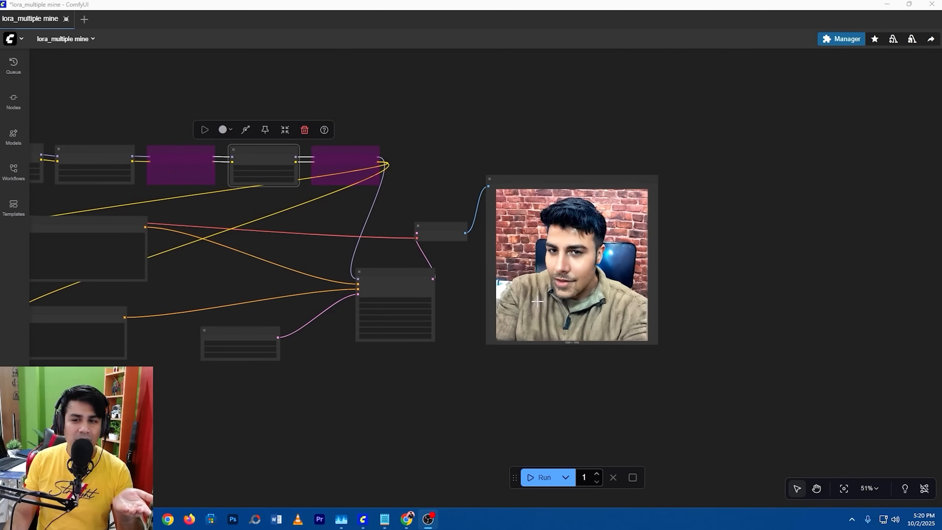
Review the KSampler denoise setting, the chain of Load LoRA nodes, and the positive and negative prompts
scroll(537, 302, "up", 4)
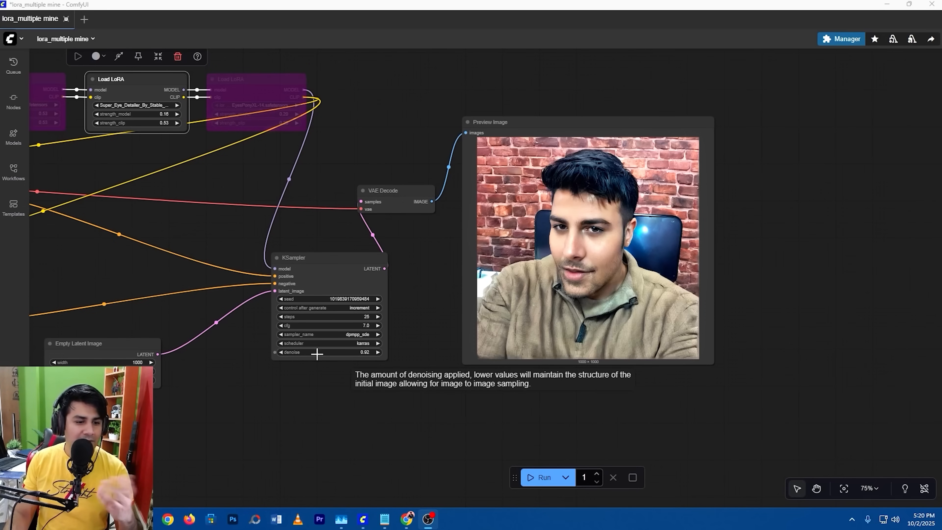
left_click_drag(405, 417, 769, 446)
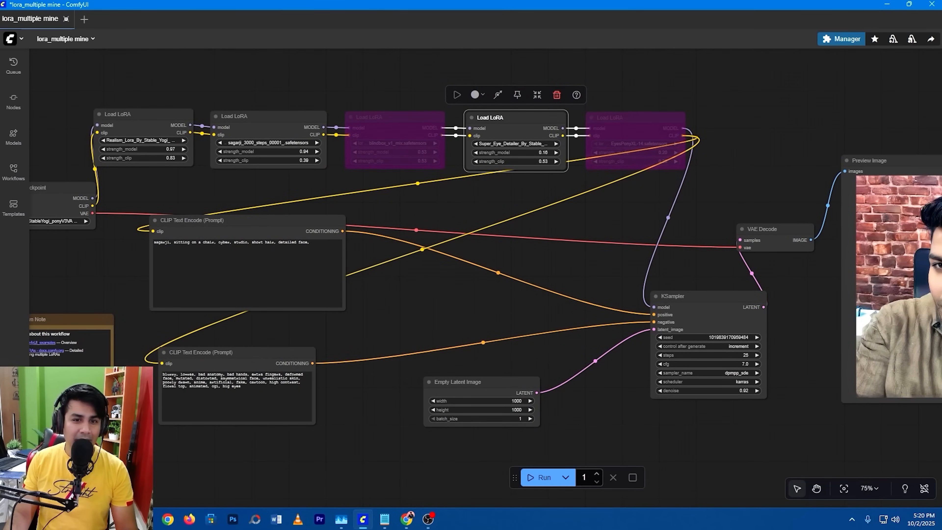
scroll(183, 256, "up", 3)
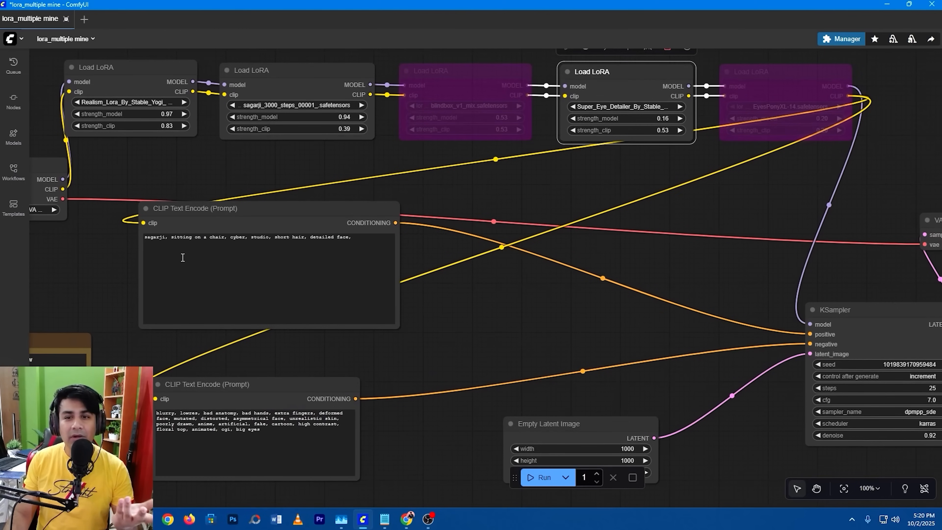
left_click_drag(101, 294, 257, 302)
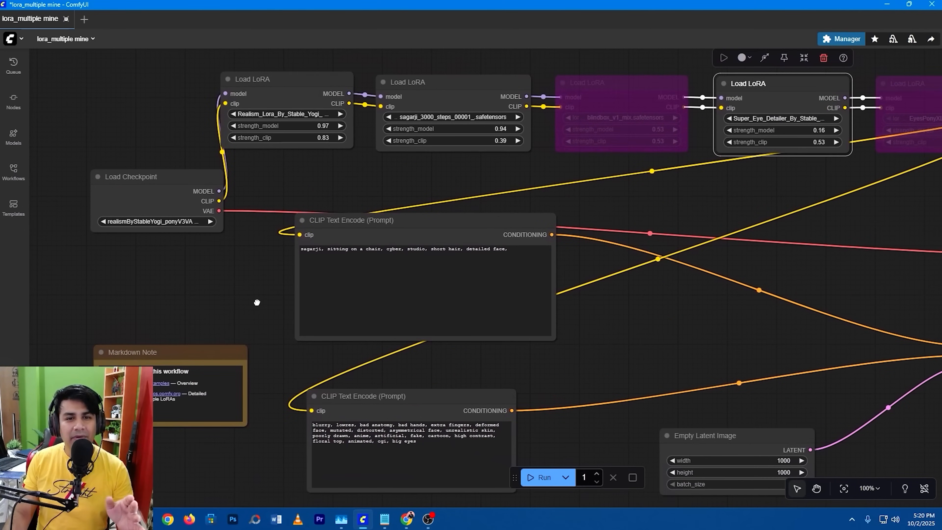